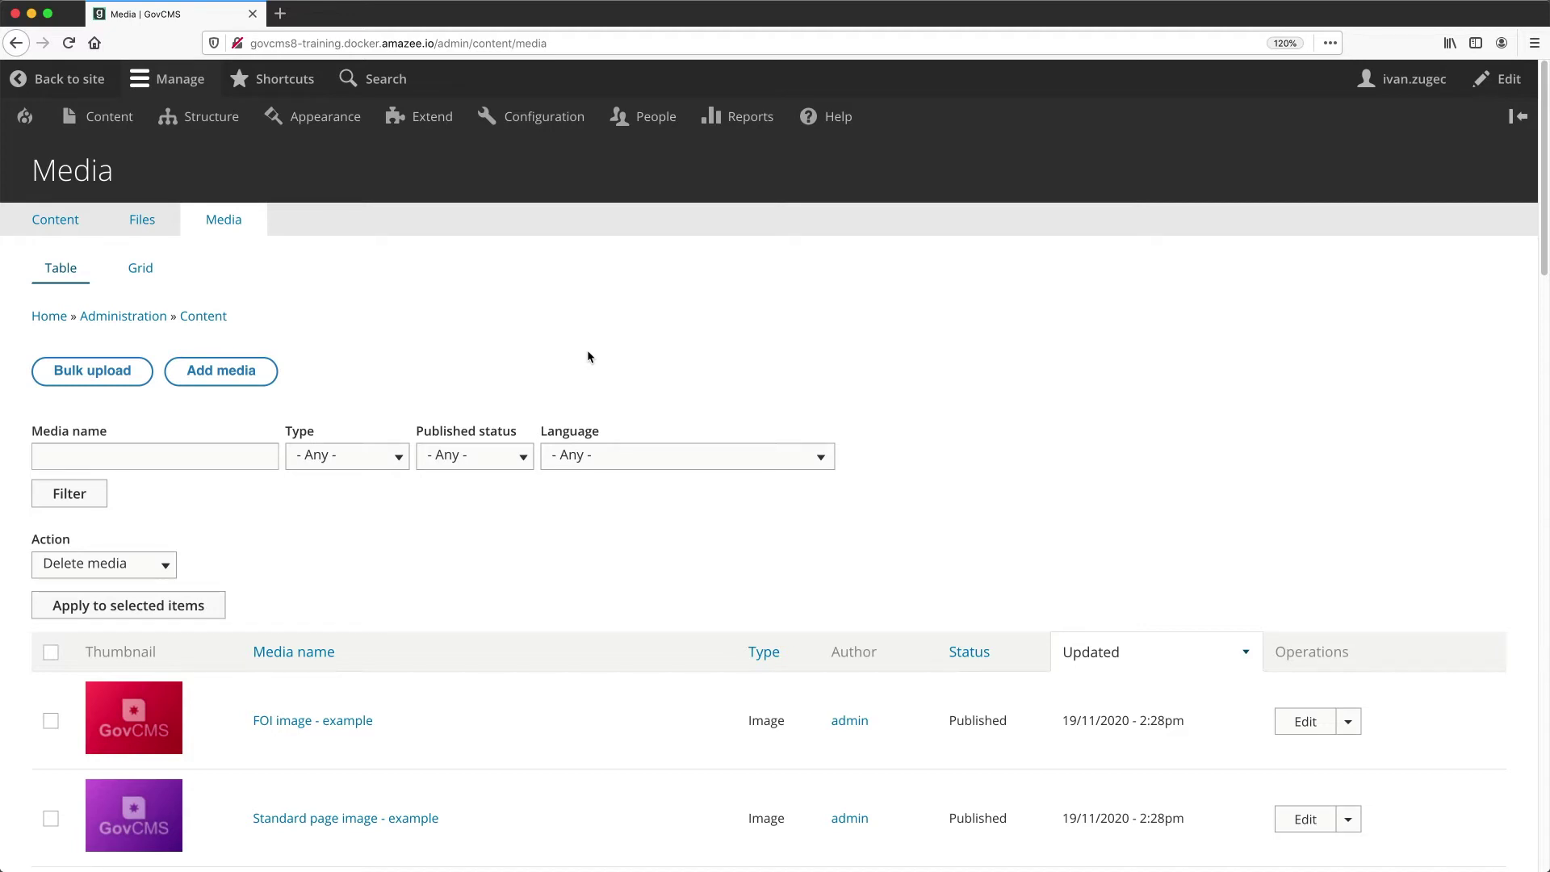
Step: Start a new Image media item and upload delete-file.jpeg from the delete-file folder
{"action": "left_click", "coordinate": [259, 379]}
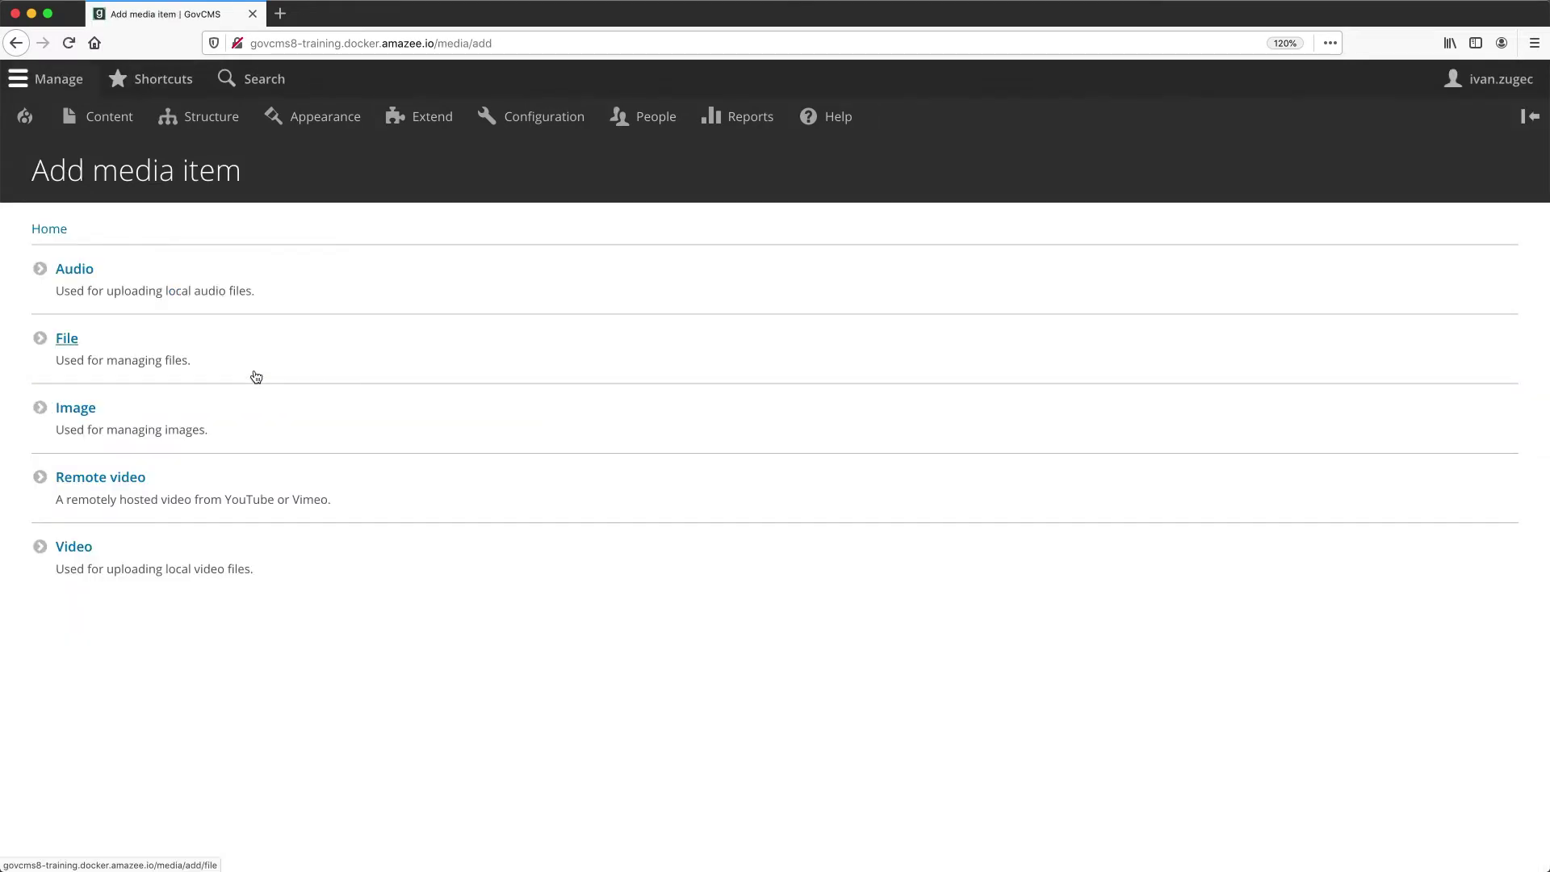
{"action": "left_click", "coordinate": [76, 410]}
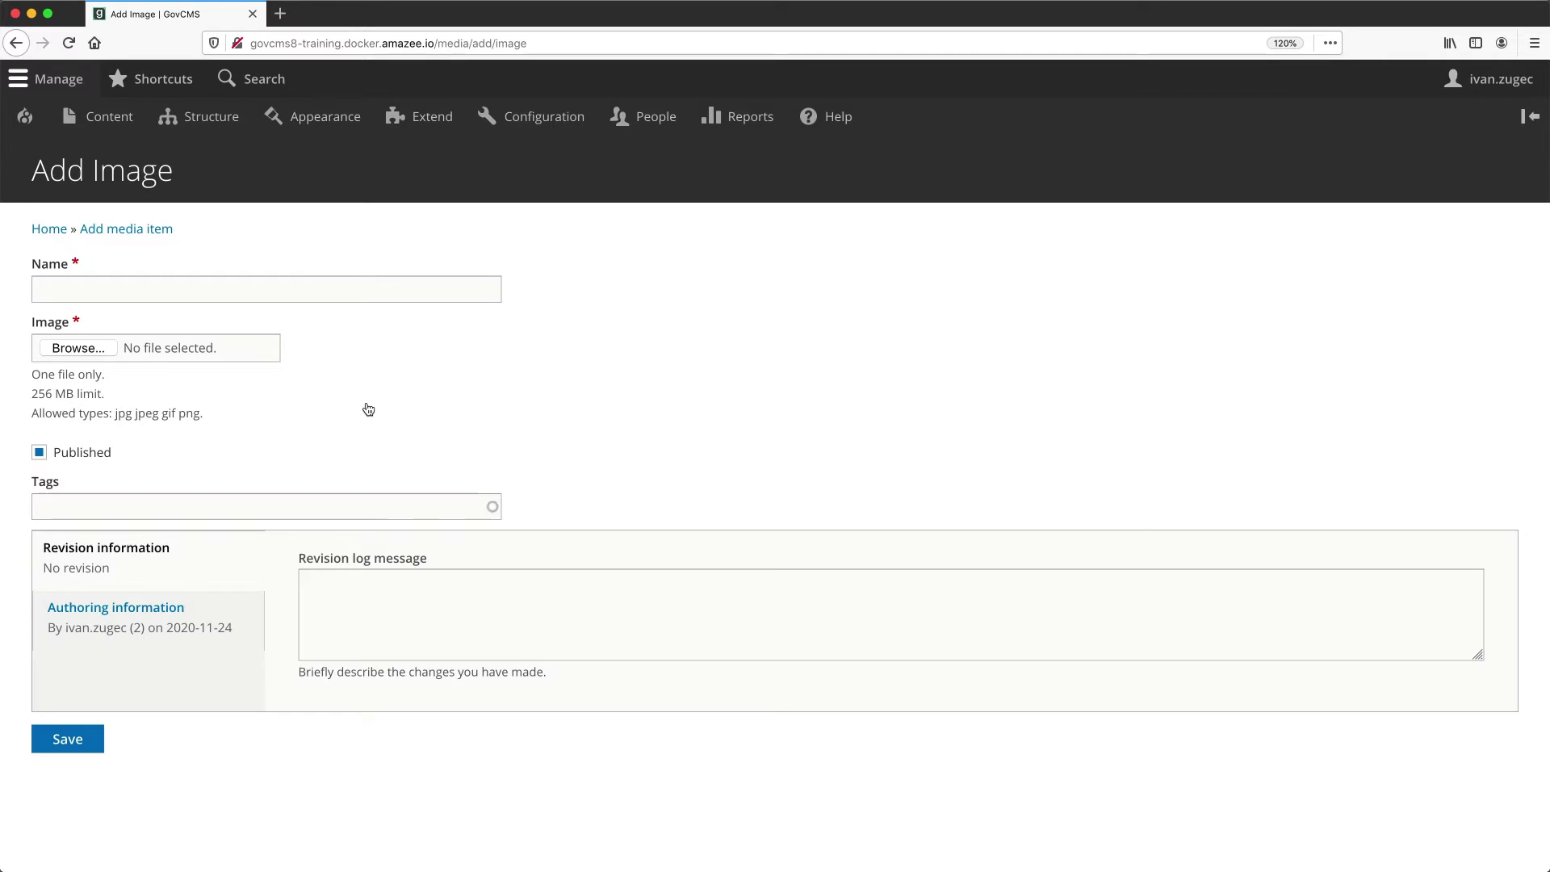
{"action": "left_click", "coordinate": [820, 346]}
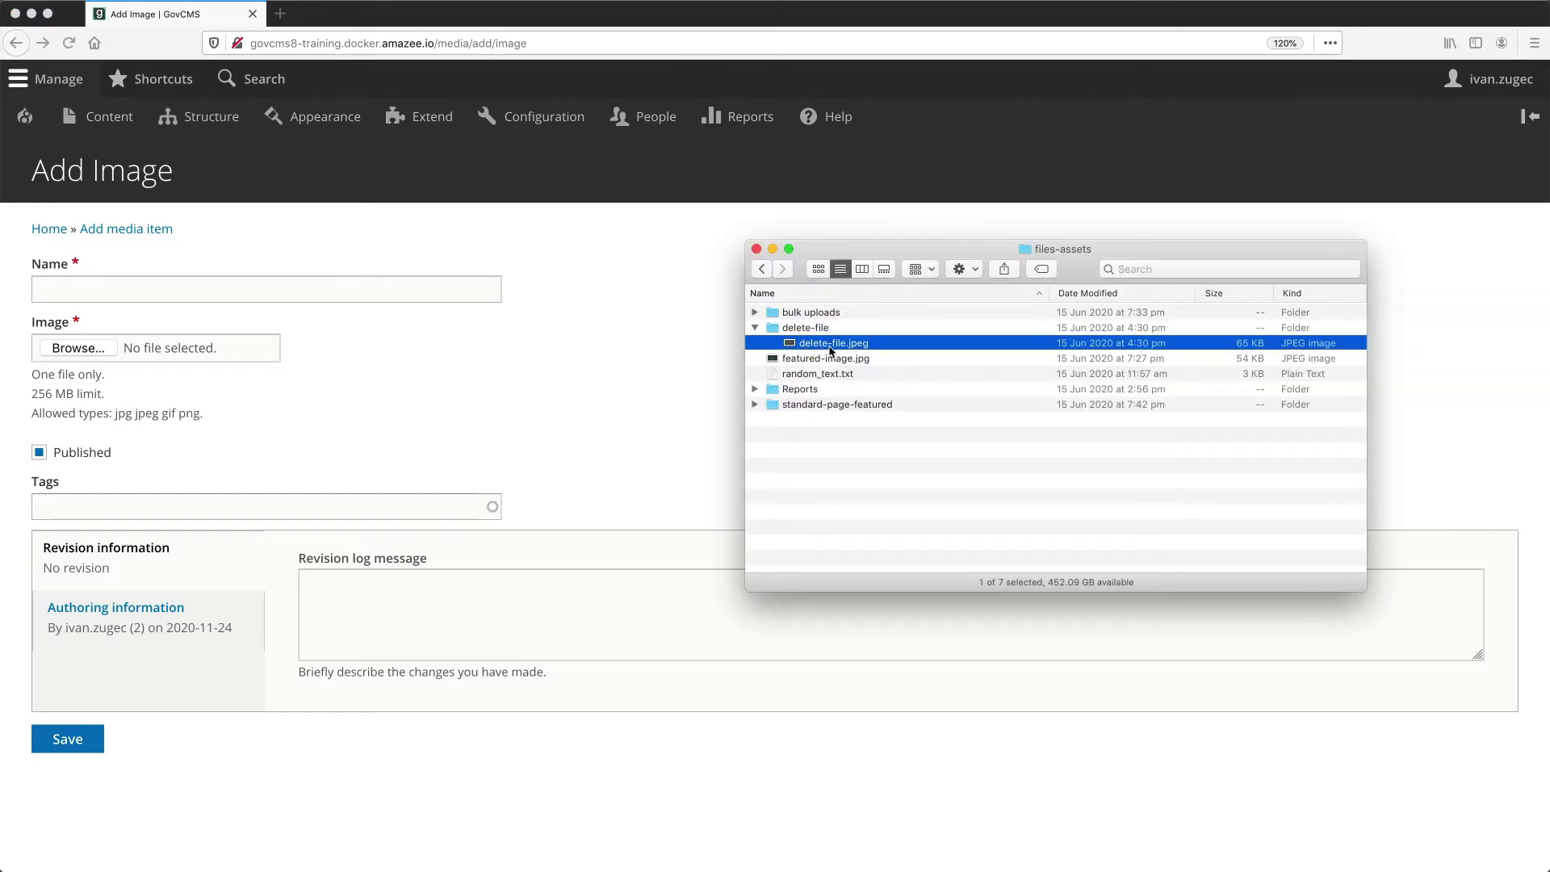
{"action": "left_click_drag", "start_coordinate": [841, 349], "coordinate": [93, 359]}
Step: Enter "Delete file" as both the image's name and alternative text, and save the media item
{"action": "left_click", "coordinate": [236, 293]}
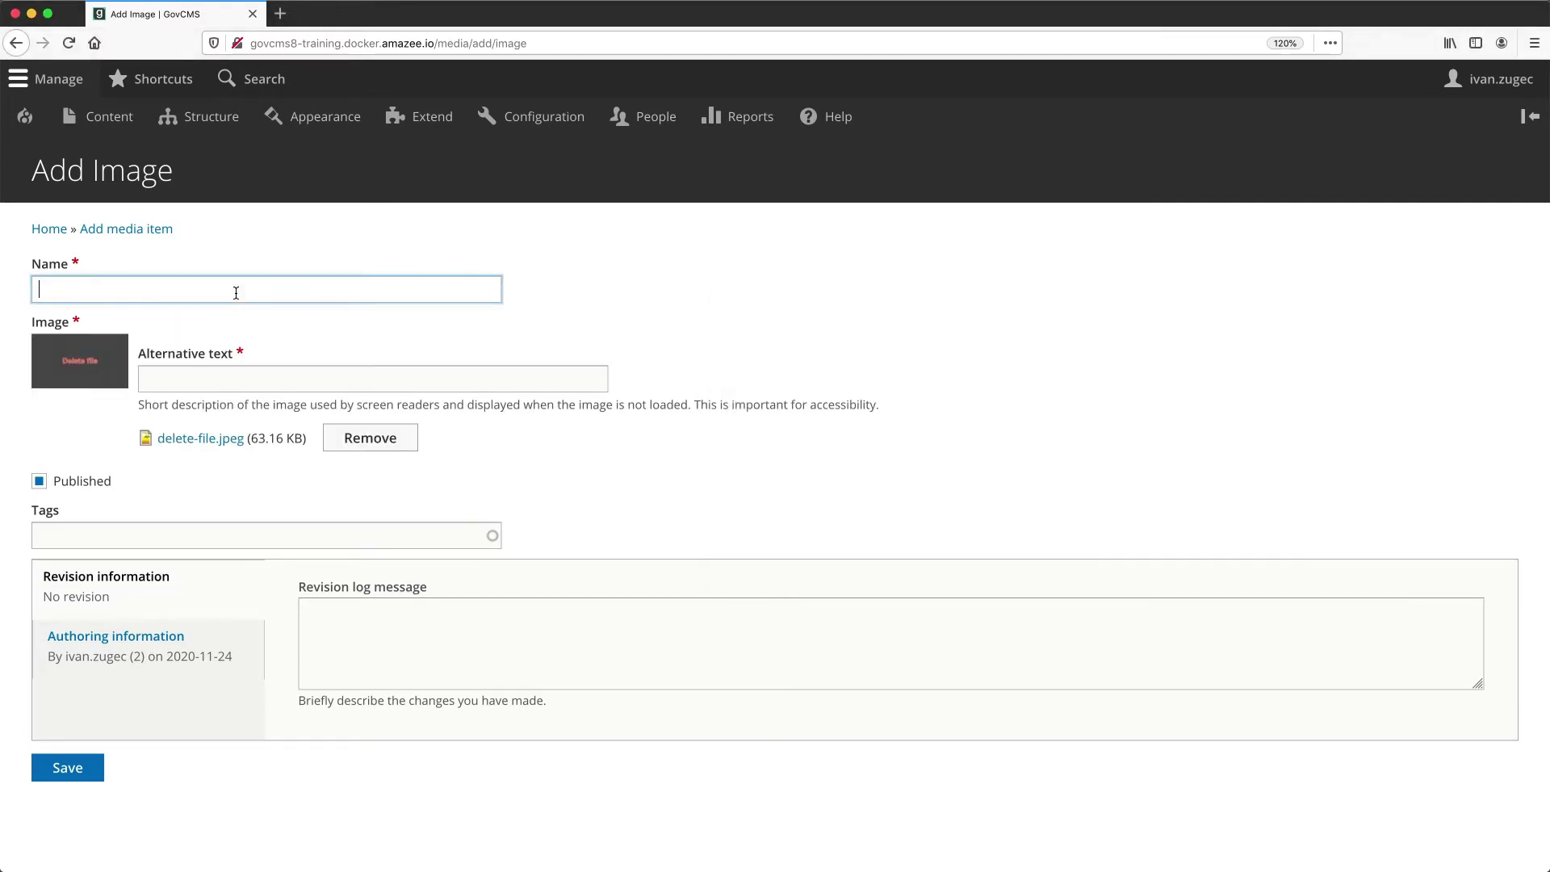
{"action": "type", "text": "Delete if"}
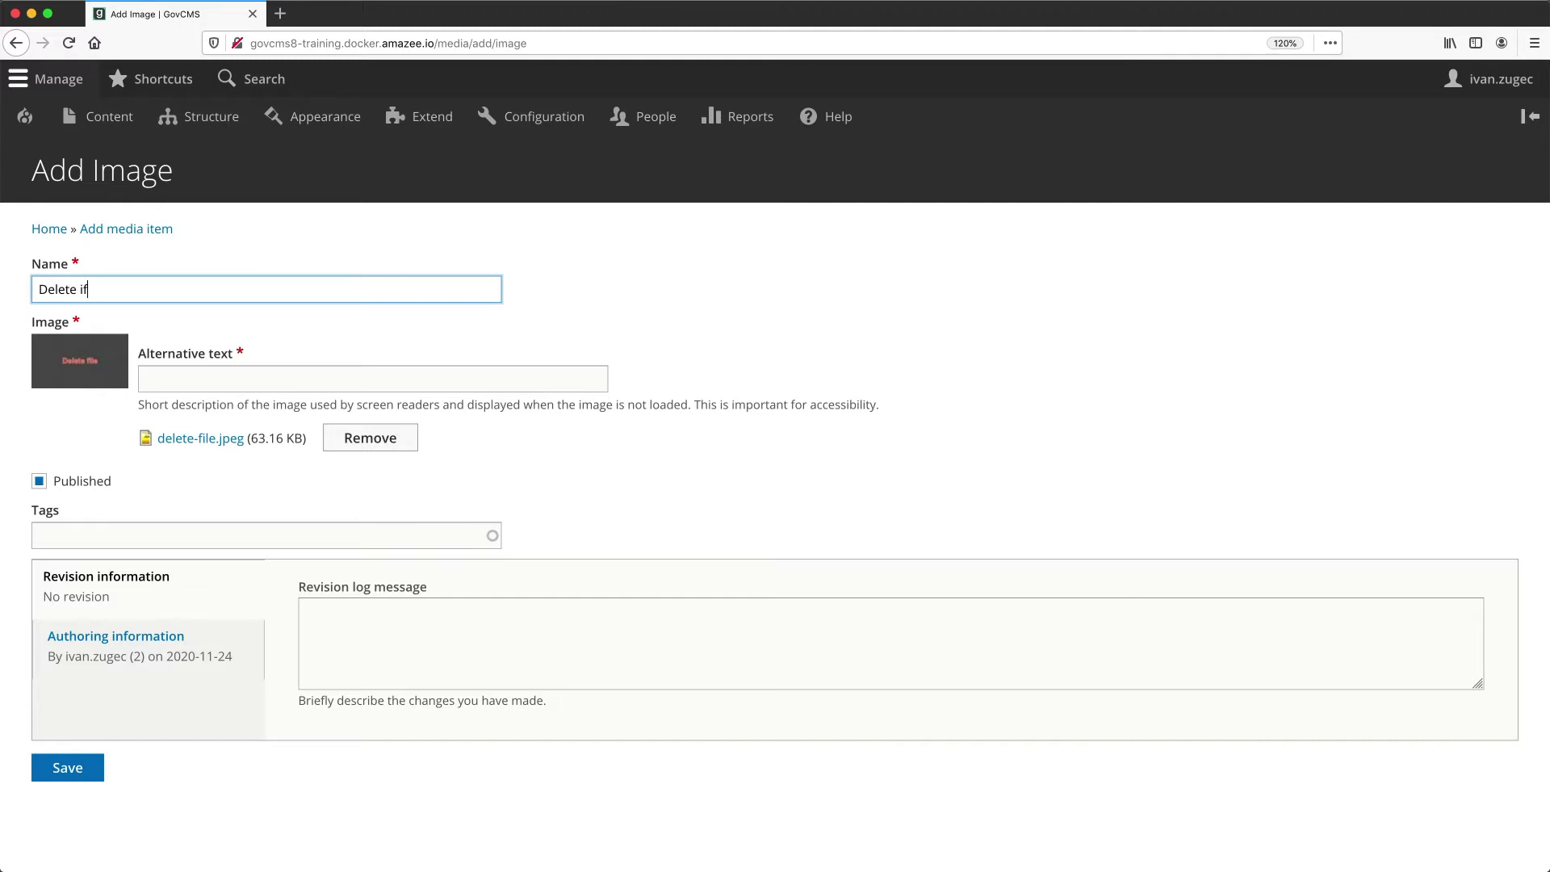
{"action": "key", "text": "BackSpace"}
{"action": "key", "text": "BackSpace"}
{"action": "type", "text": "file"}
{"action": "key", "text": "super+a"}
{"action": "key", "text": "super+c"}
{"action": "left_click", "coordinate": [375, 380]}
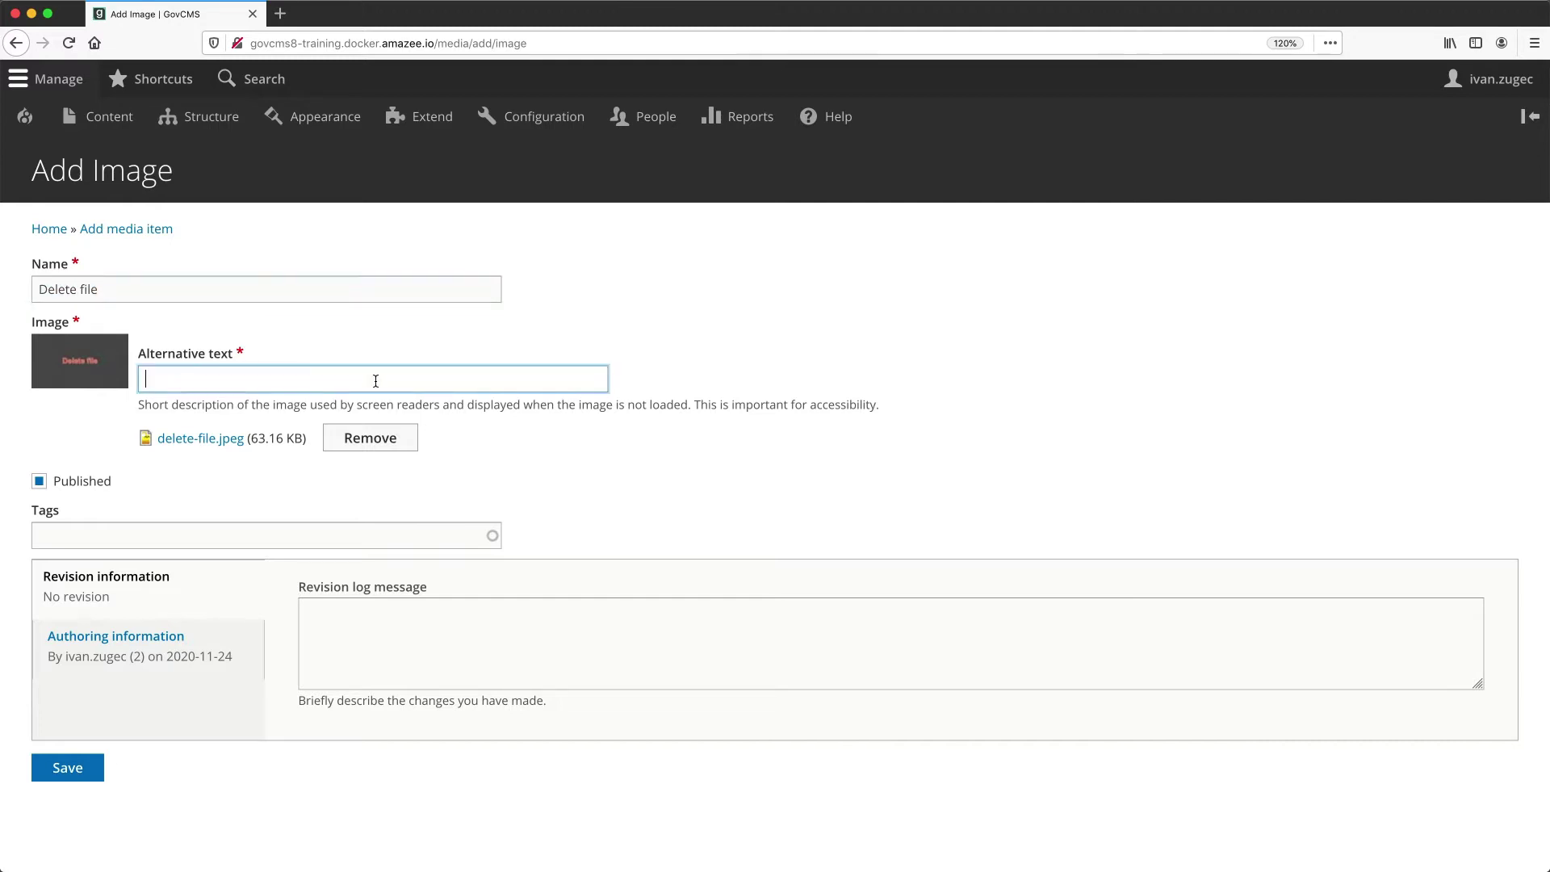
{"action": "key", "text": "super+v"}
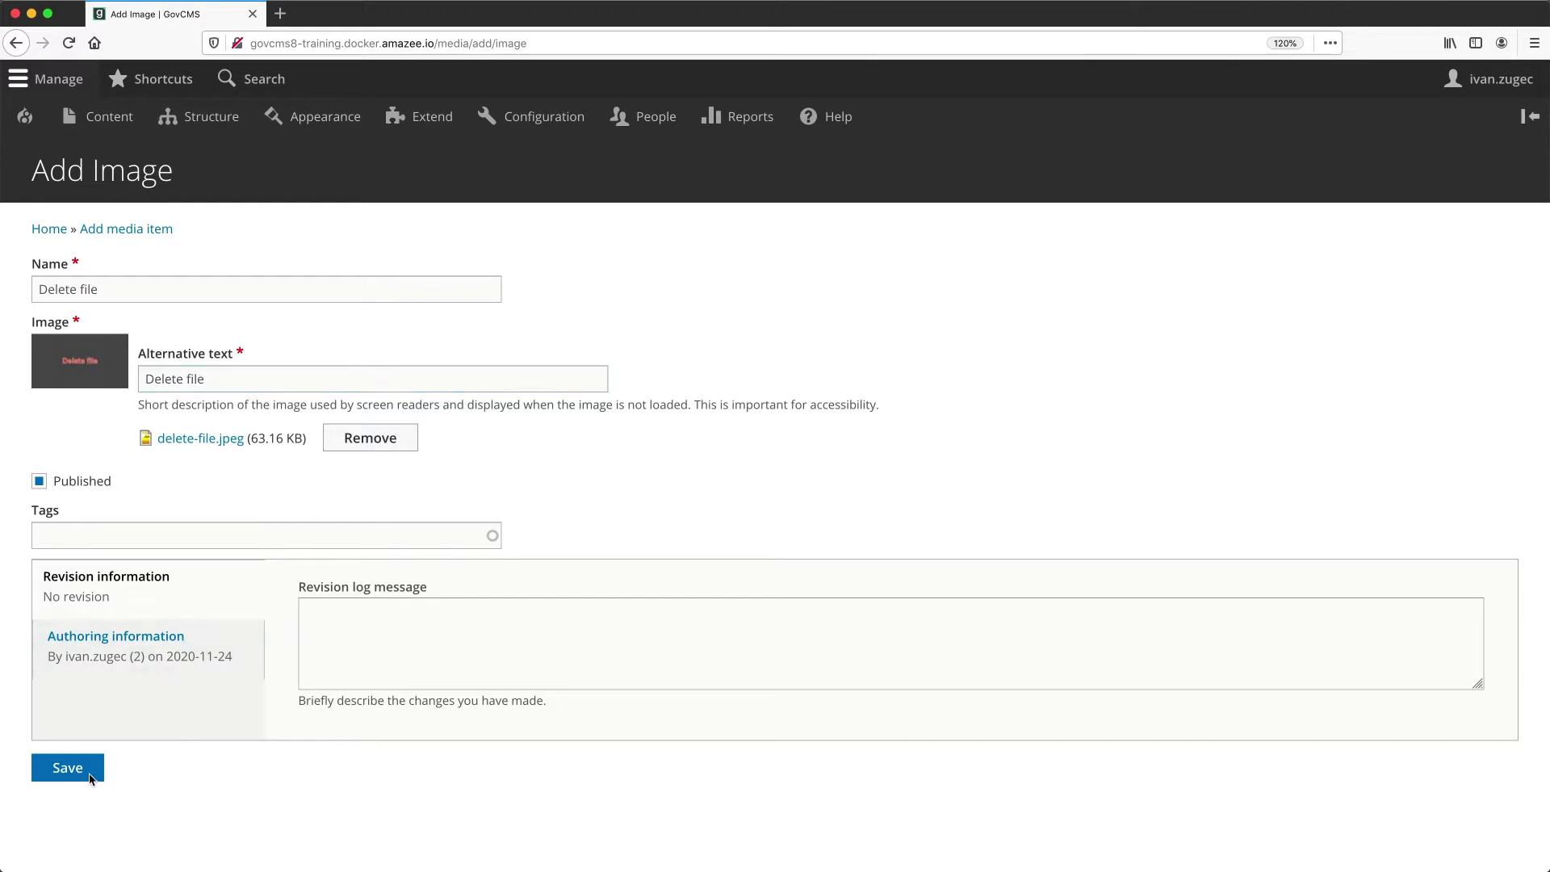
{"action": "left_click", "coordinate": [78, 773]}
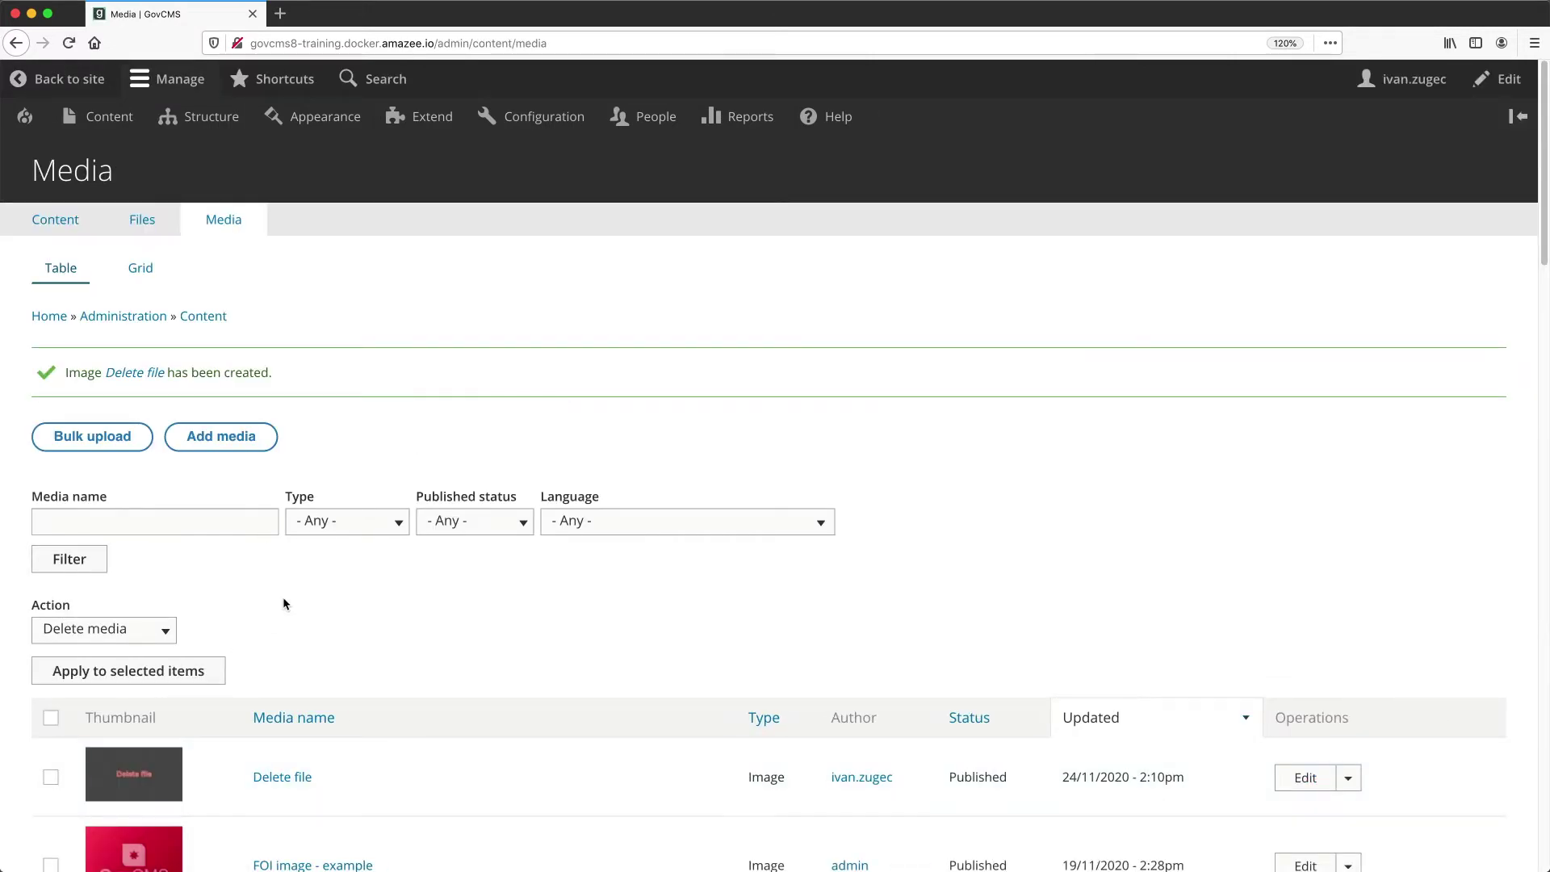
Step: Open the "Delete file" media item to view its attached file, and return to the media list
{"action": "scroll", "coordinate": [624, 595], "scroll_direction": "down", "scroll_amount": 3}
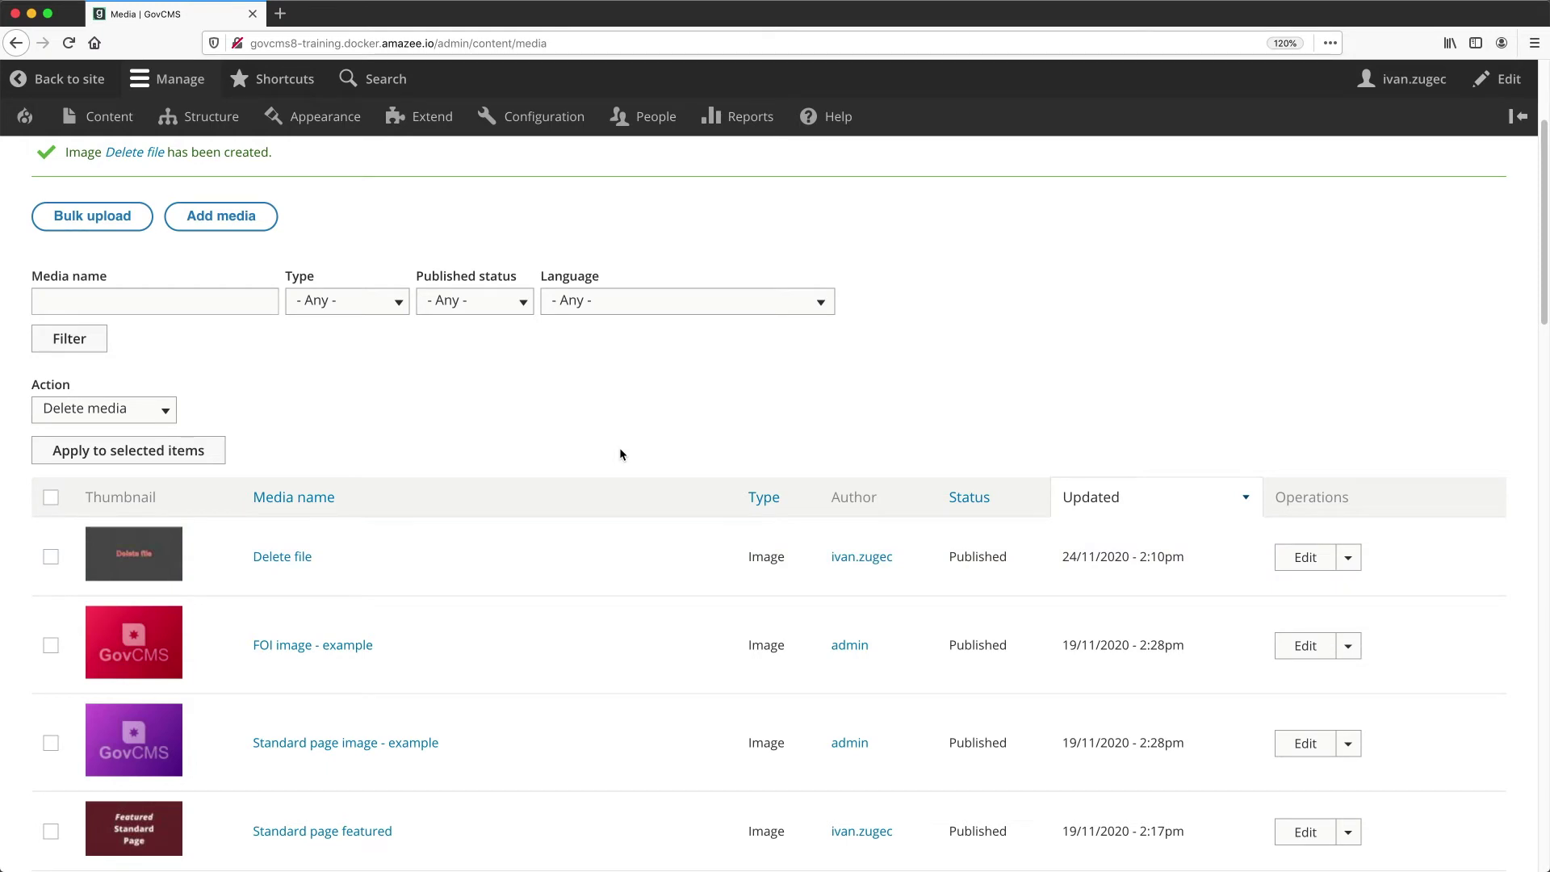
{"action": "left_click", "coordinate": [291, 562]}
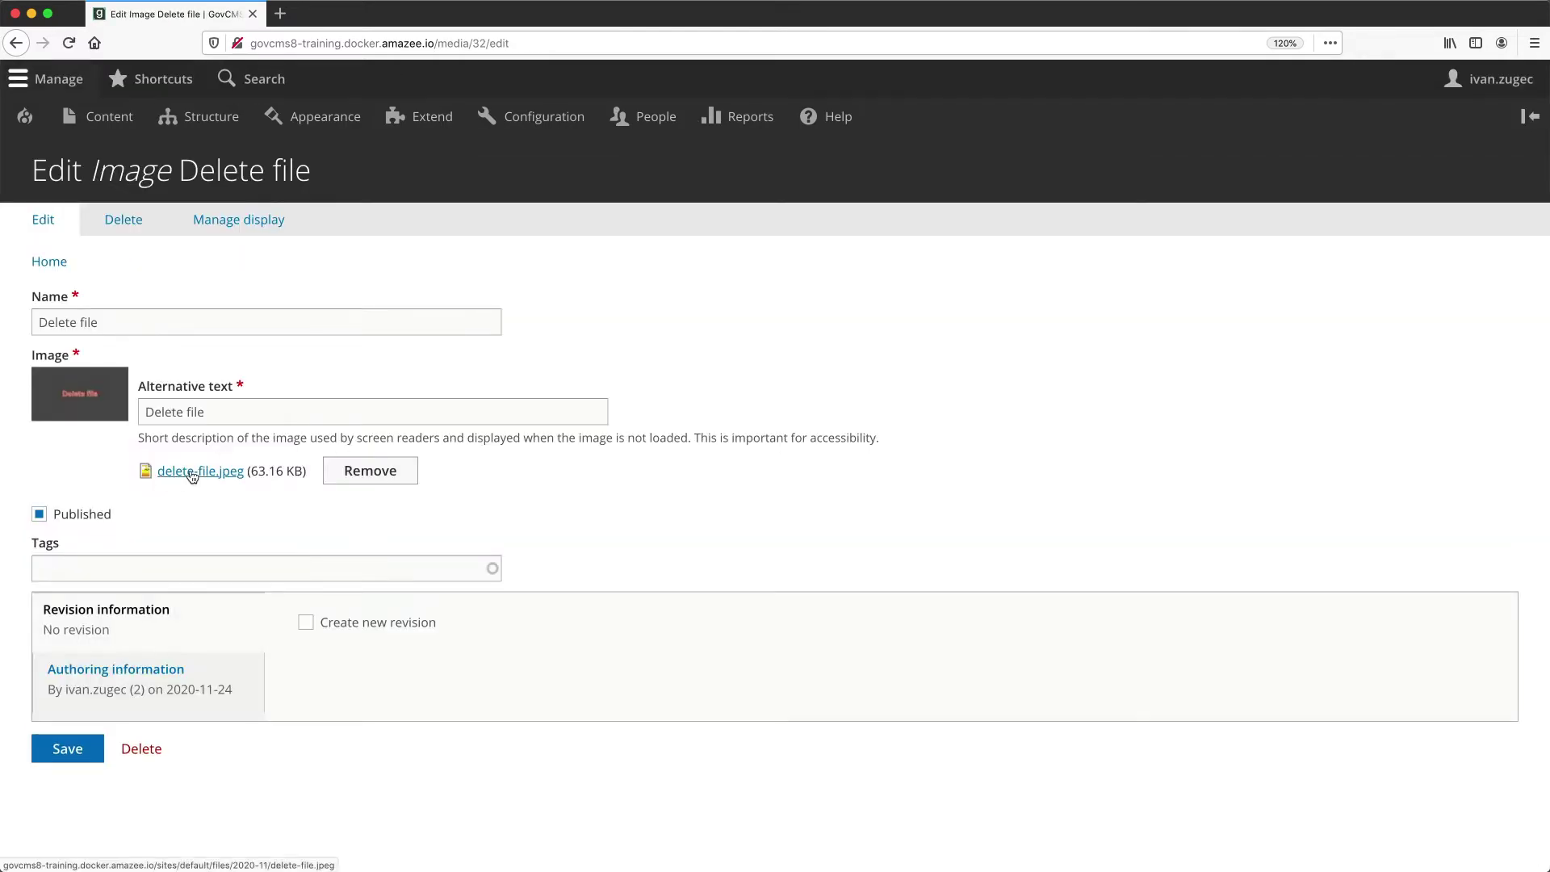
{"action": "key", "text": "super+Left"}
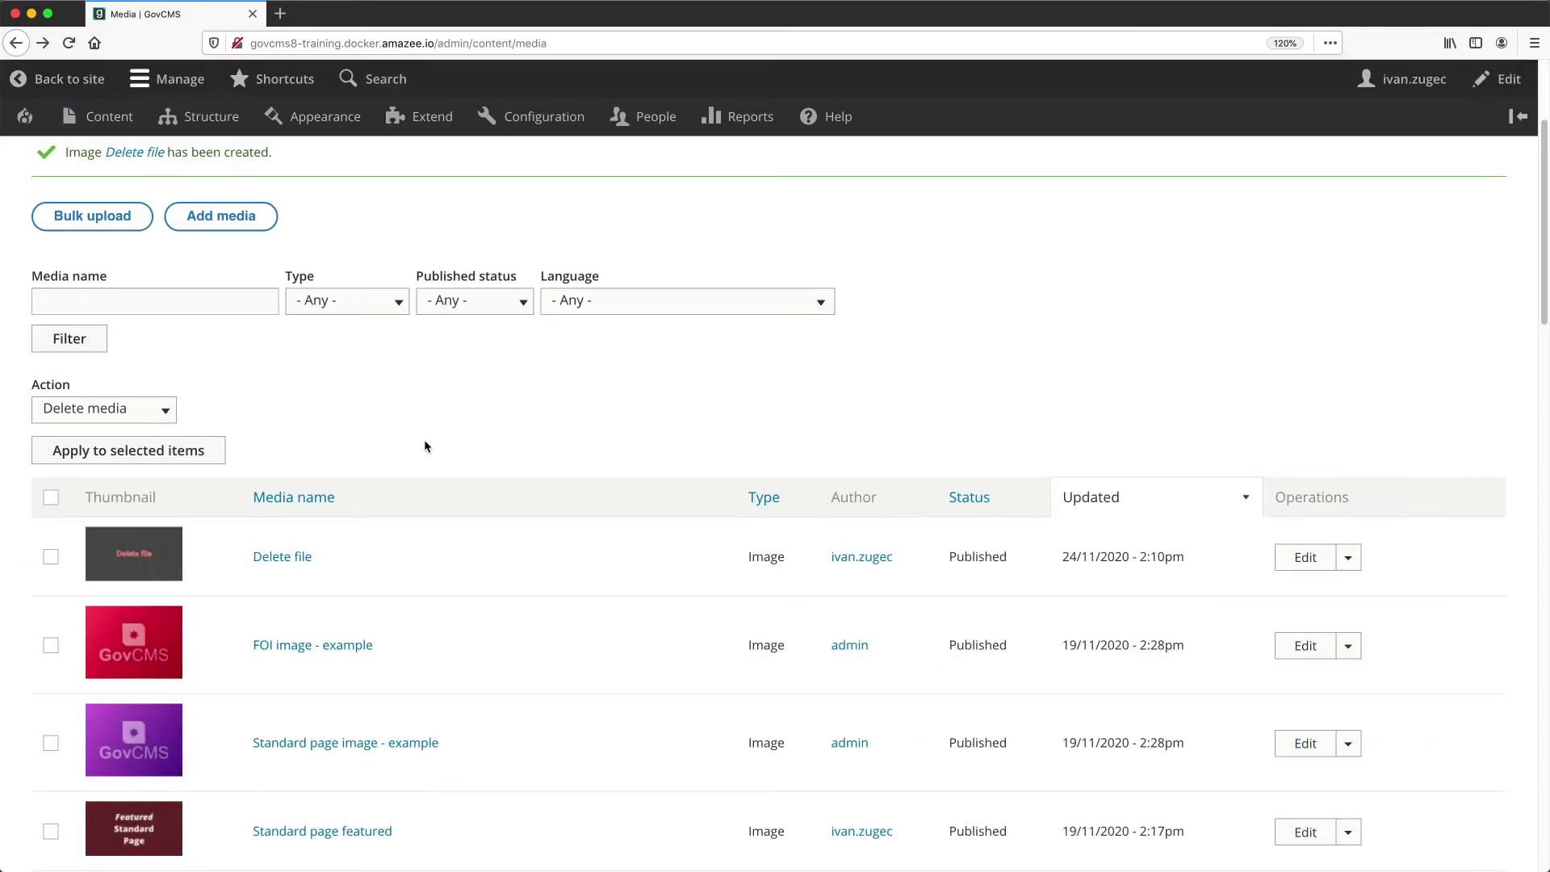
{"action": "scroll", "coordinate": [405, 419], "scroll_direction": "up", "scroll_amount": 3}
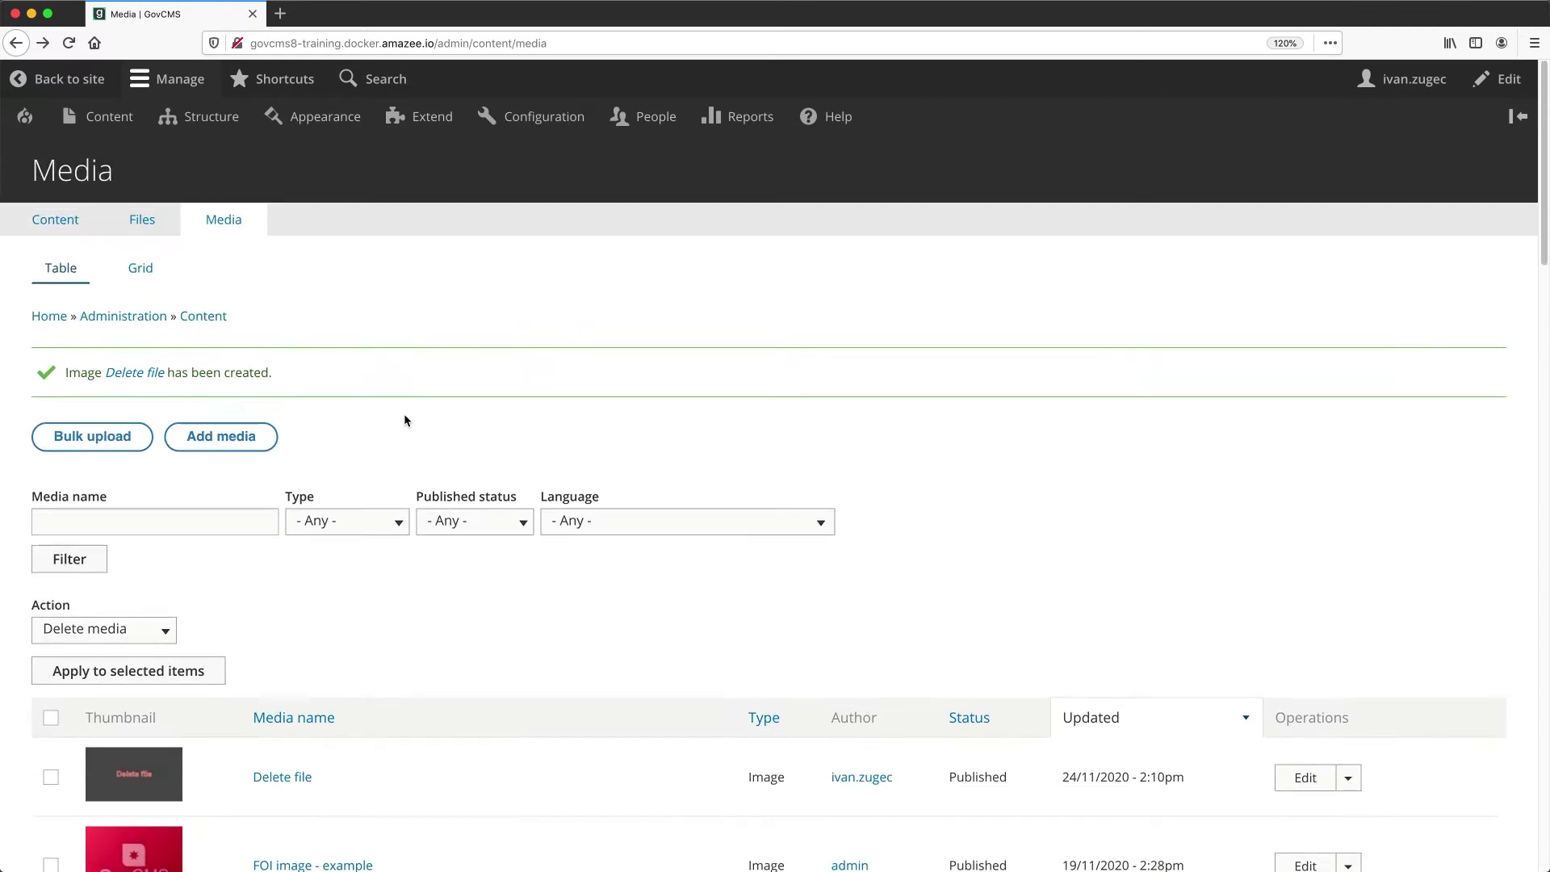
Step: Open the Files list in a separate browser tab and check where delete-file.jpeg is used
{"action": "left_click", "coordinate": [153, 224], "text": "super"}
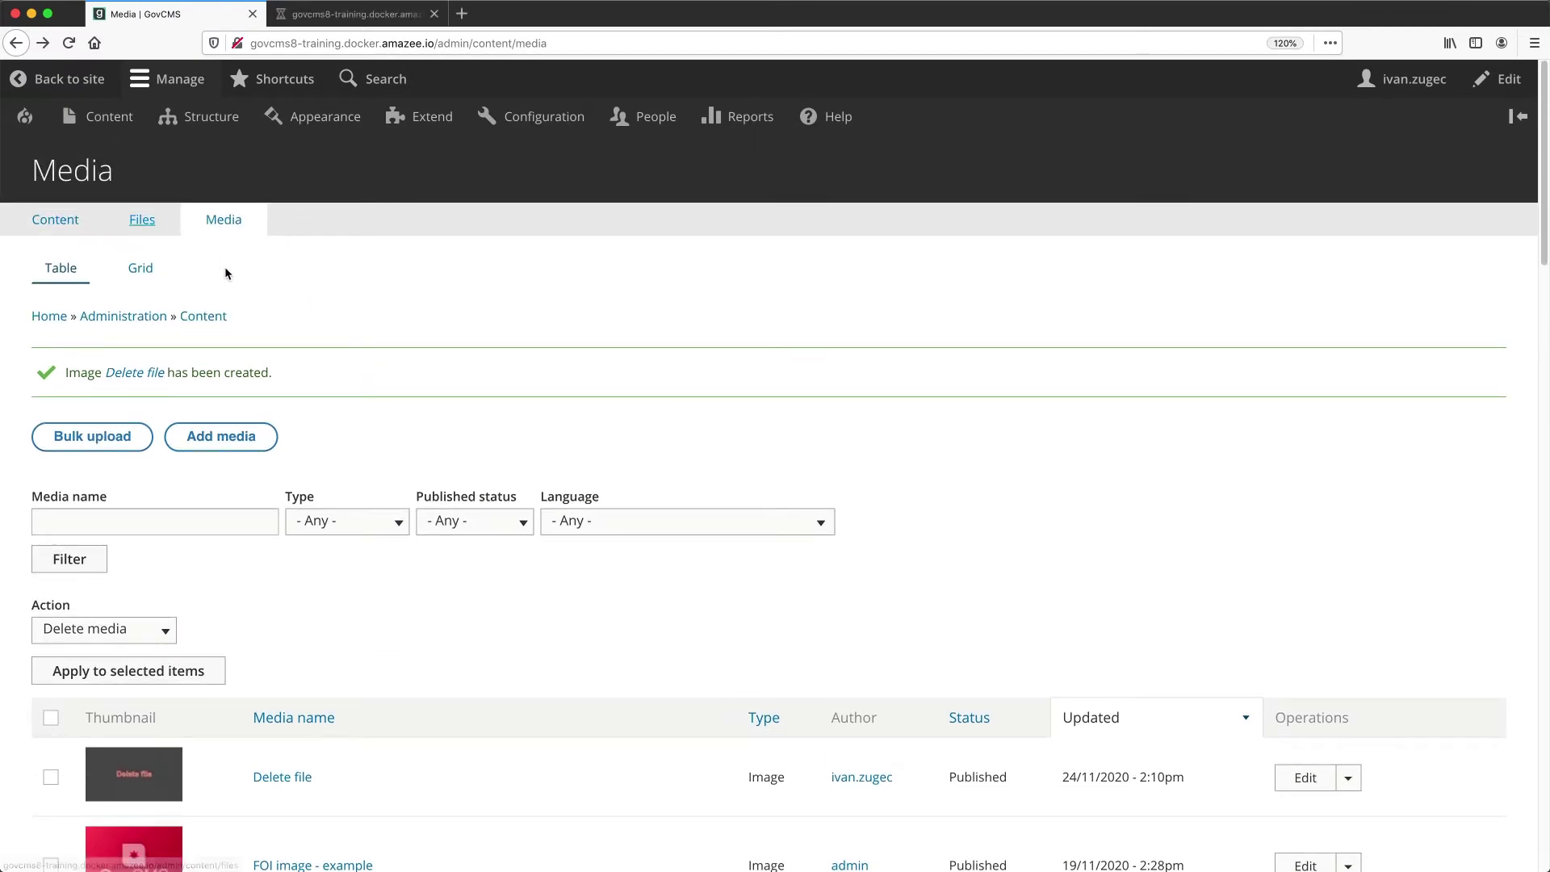
{"action": "left_click", "coordinate": [355, 17]}
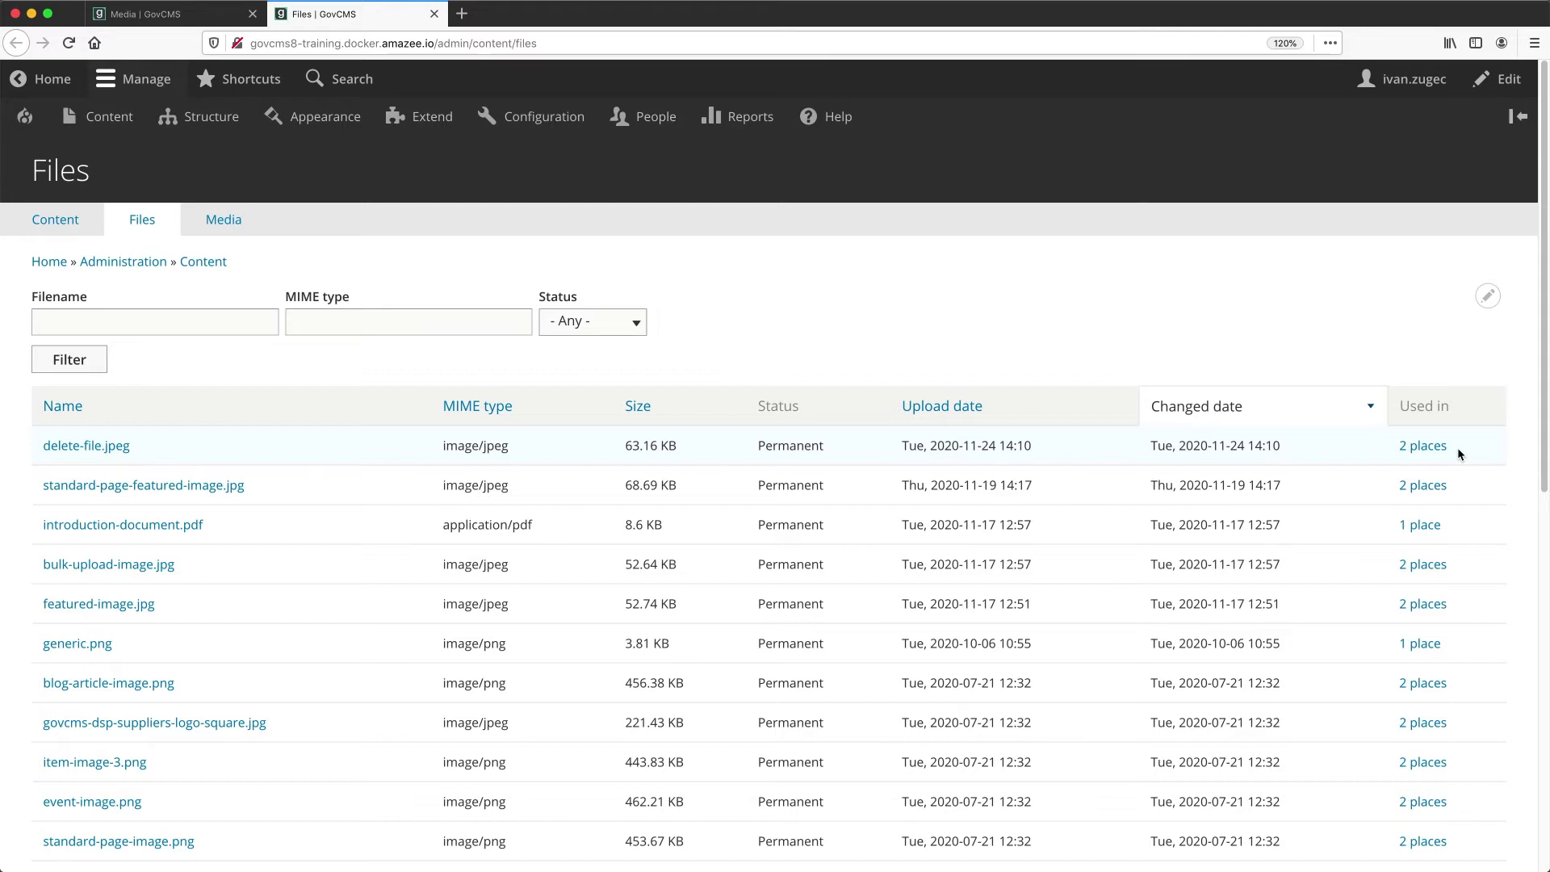
{"action": "left_click", "coordinate": [1433, 448]}
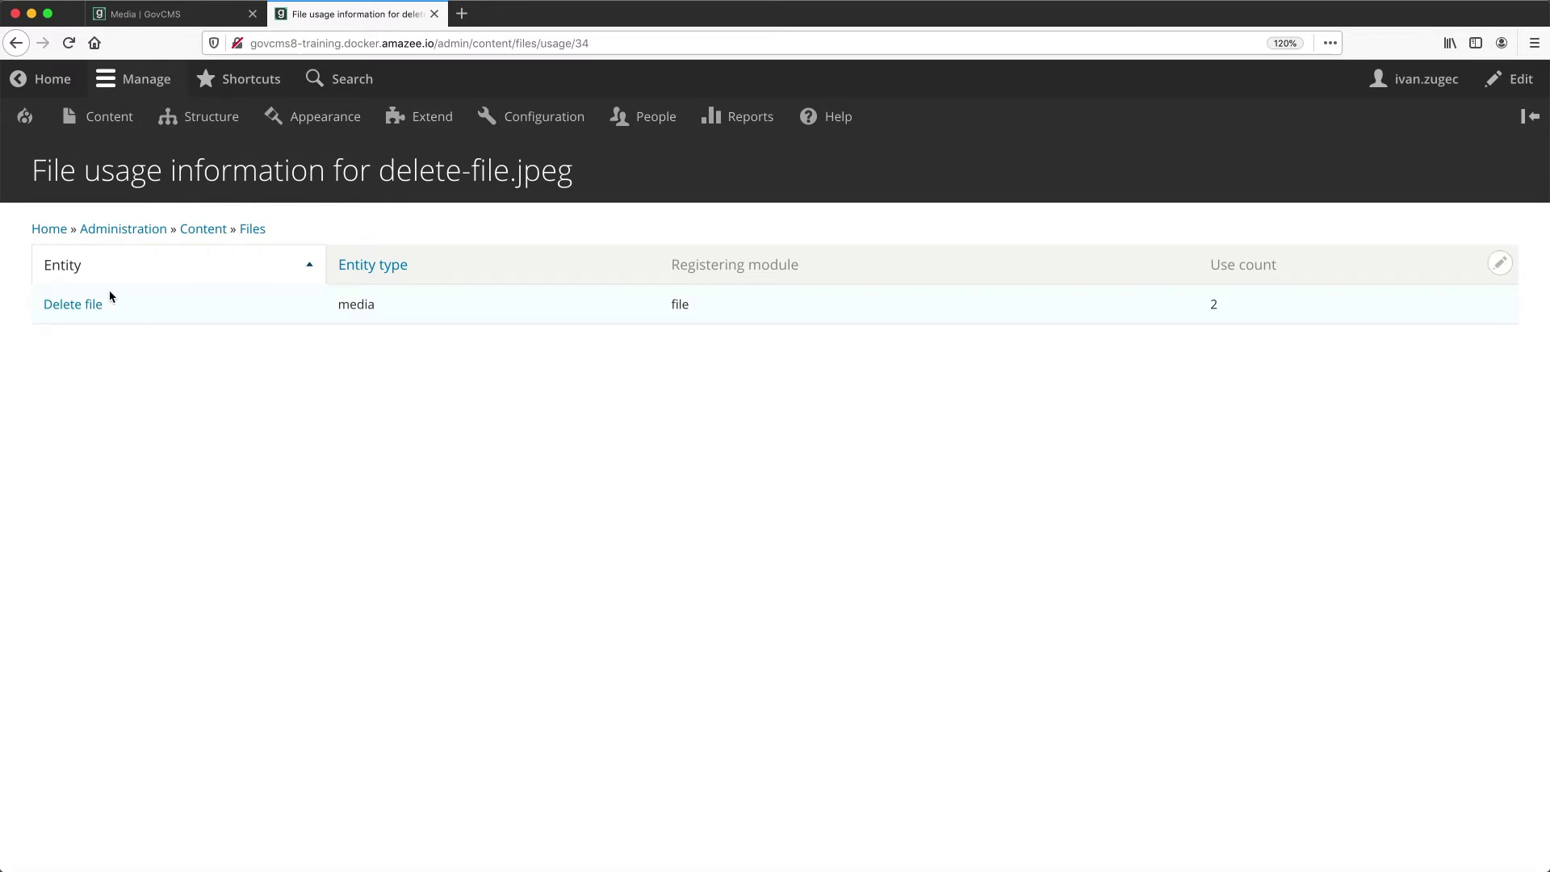
{"action": "left_click", "coordinate": [16, 43]}
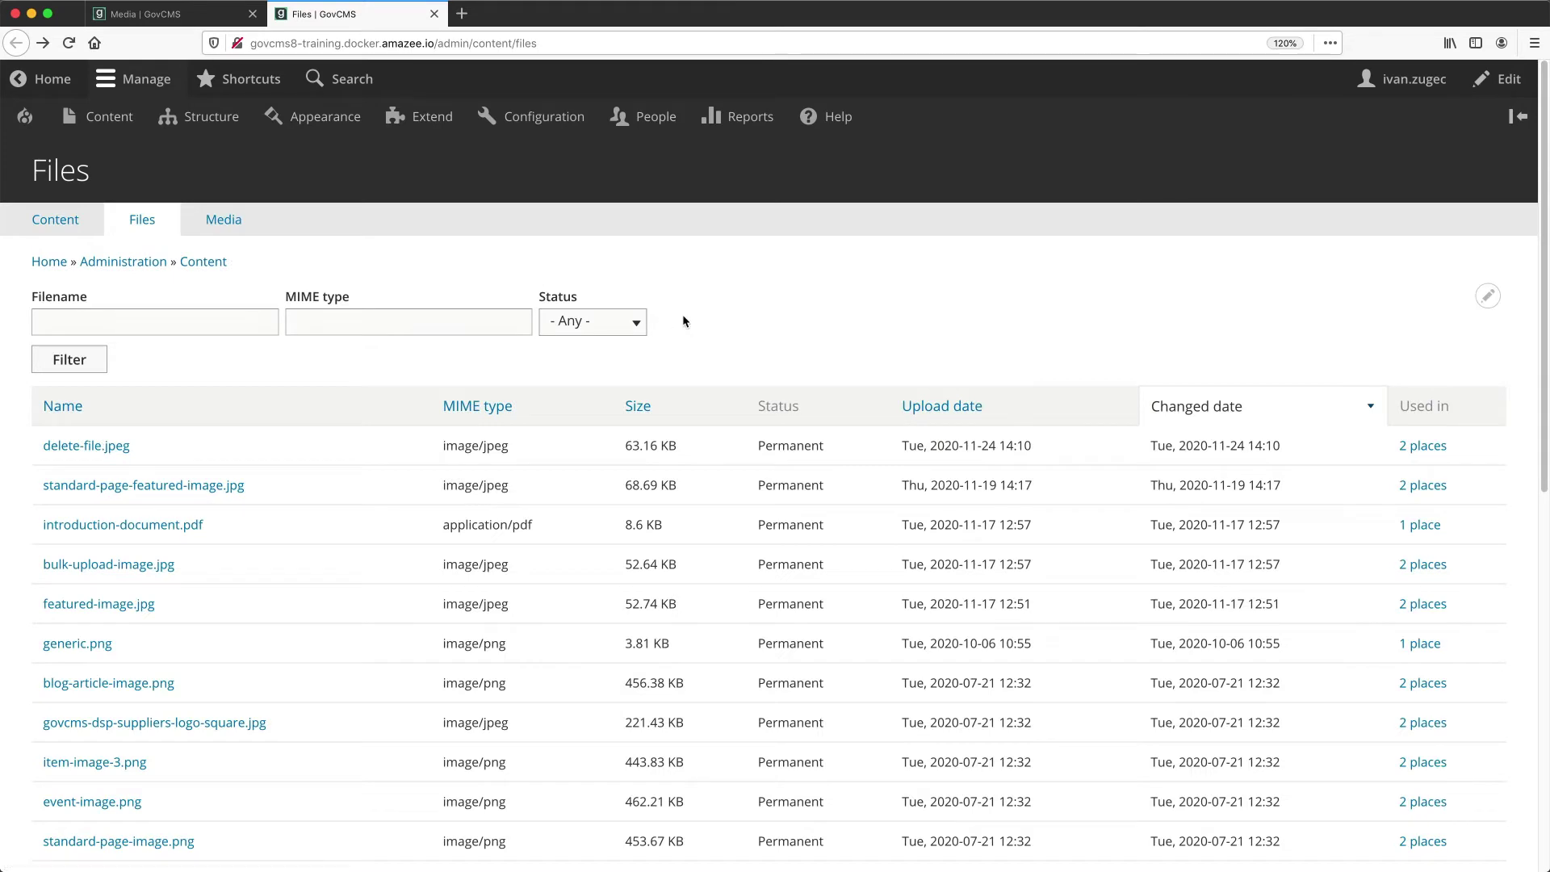
Step: Delete the "Delete file" media item from the media library and confirm the deletion
{"action": "left_click", "coordinate": [161, 14]}
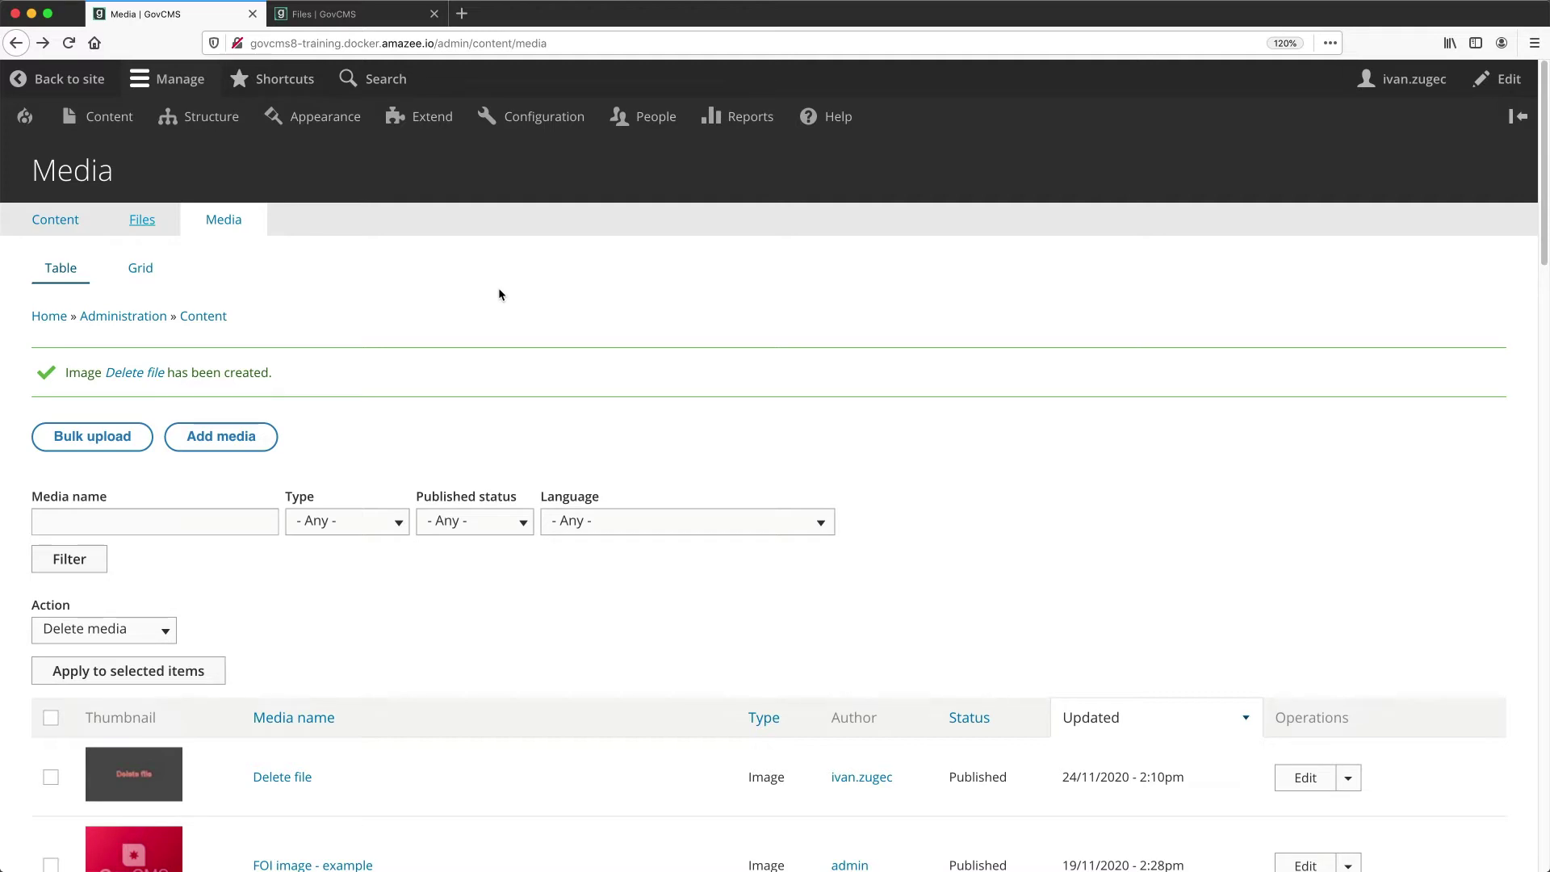
{"action": "scroll", "coordinate": [506, 341], "scroll_direction": "down", "scroll_amount": 4}
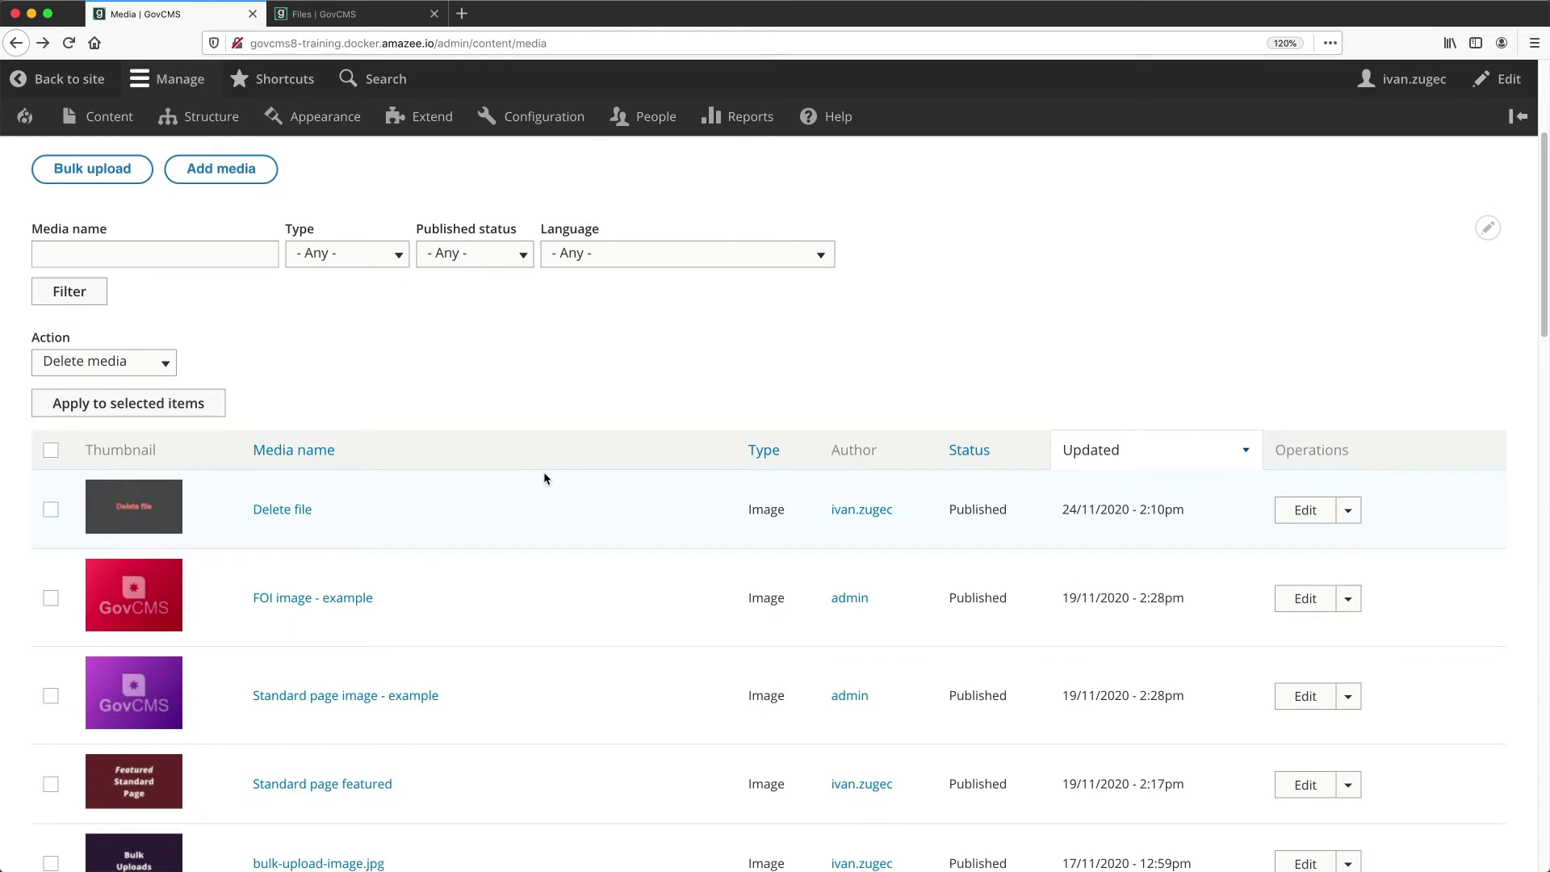
{"action": "left_click", "coordinate": [1348, 510]}
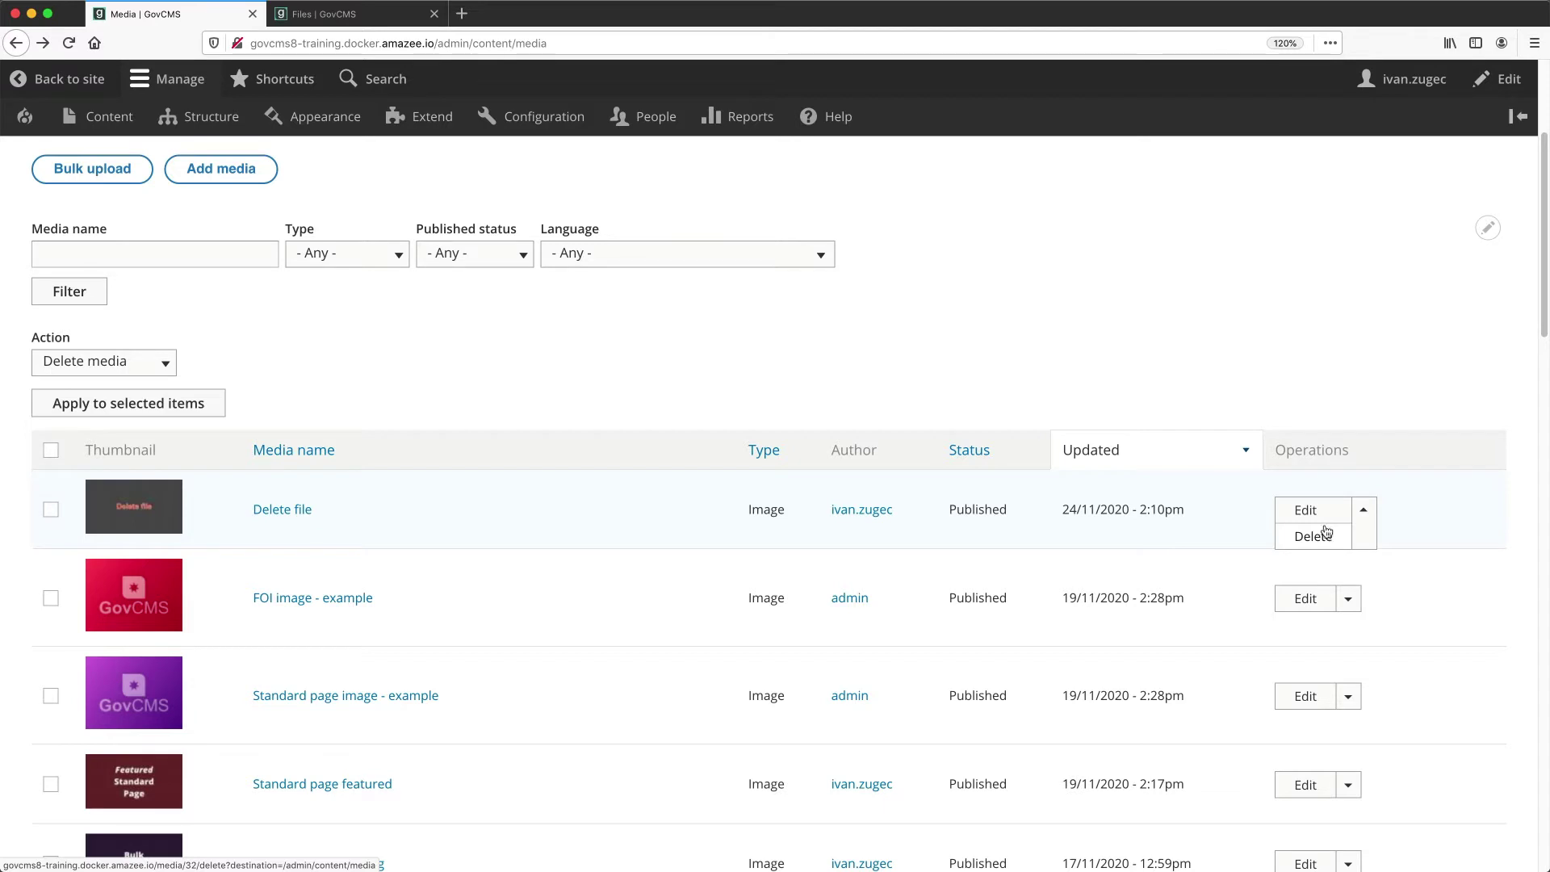
{"action": "left_click", "coordinate": [1305, 510]}
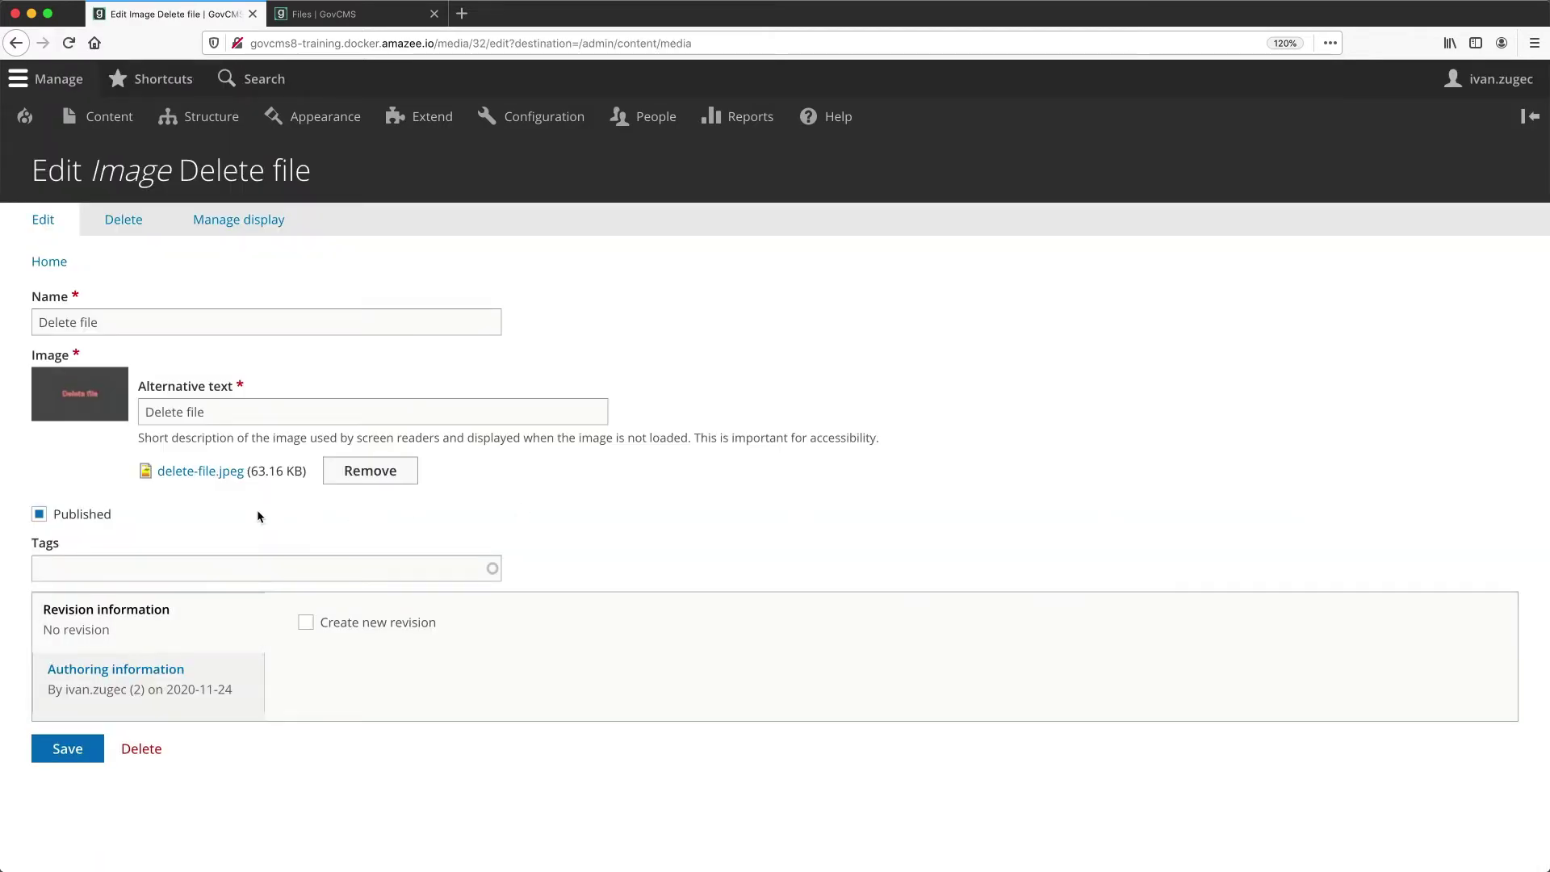
{"action": "left_click", "coordinate": [155, 751]}
{"action": "left_click", "coordinate": [84, 335]}
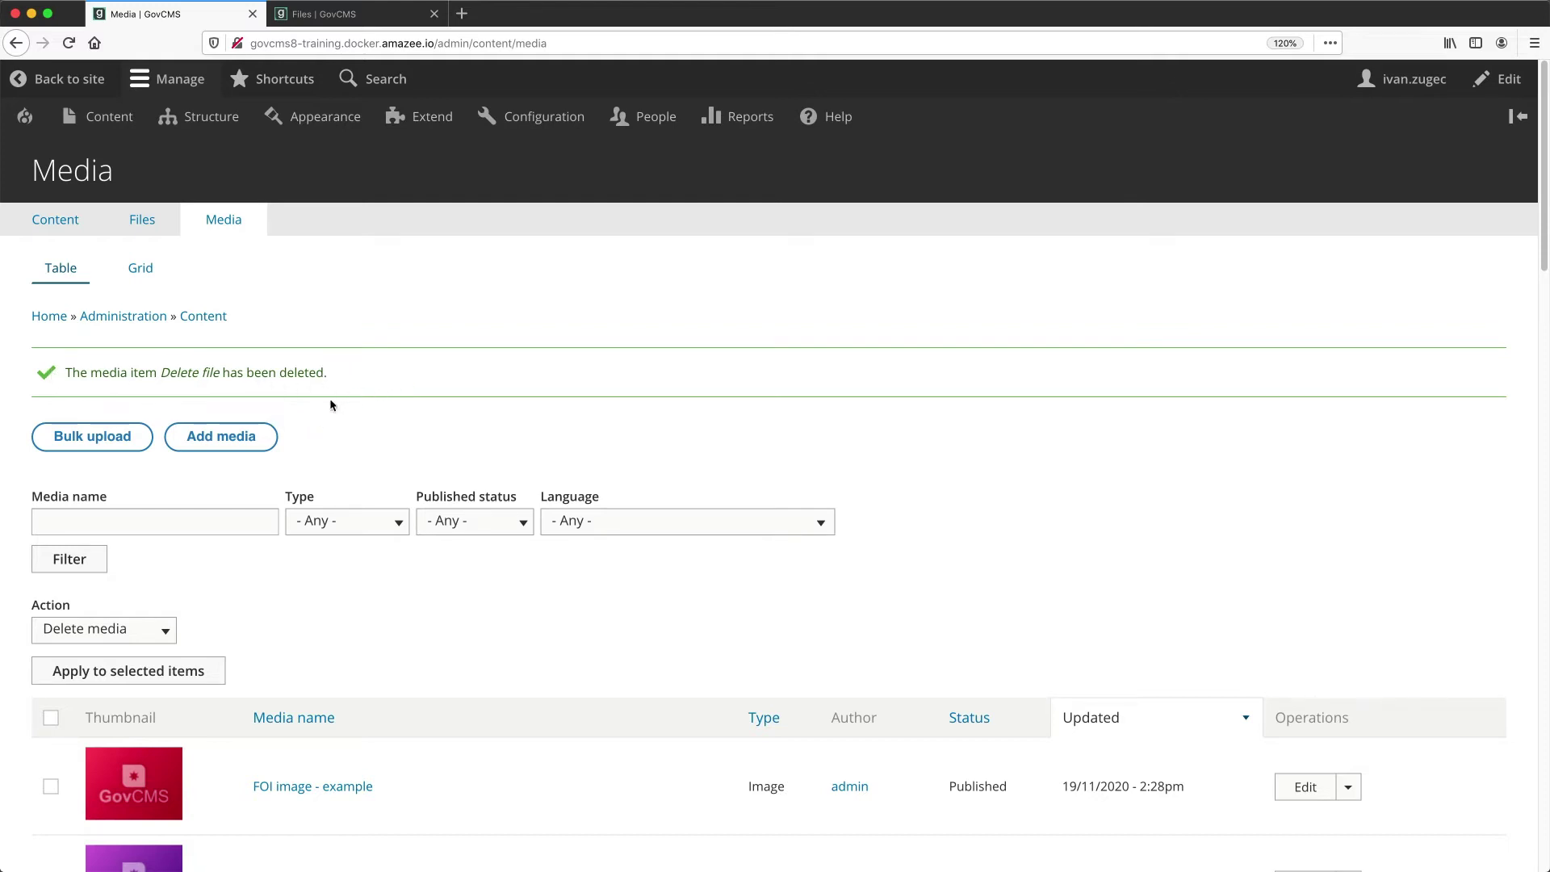
Step: Check the media list for the deleted item, and reload the Files list to check for delete-file.jpeg
{"action": "scroll", "coordinate": [512, 480], "scroll_direction": "down", "scroll_amount": 2}
{"action": "scroll", "coordinate": [511, 481], "scroll_direction": "down", "scroll_amount": 2}
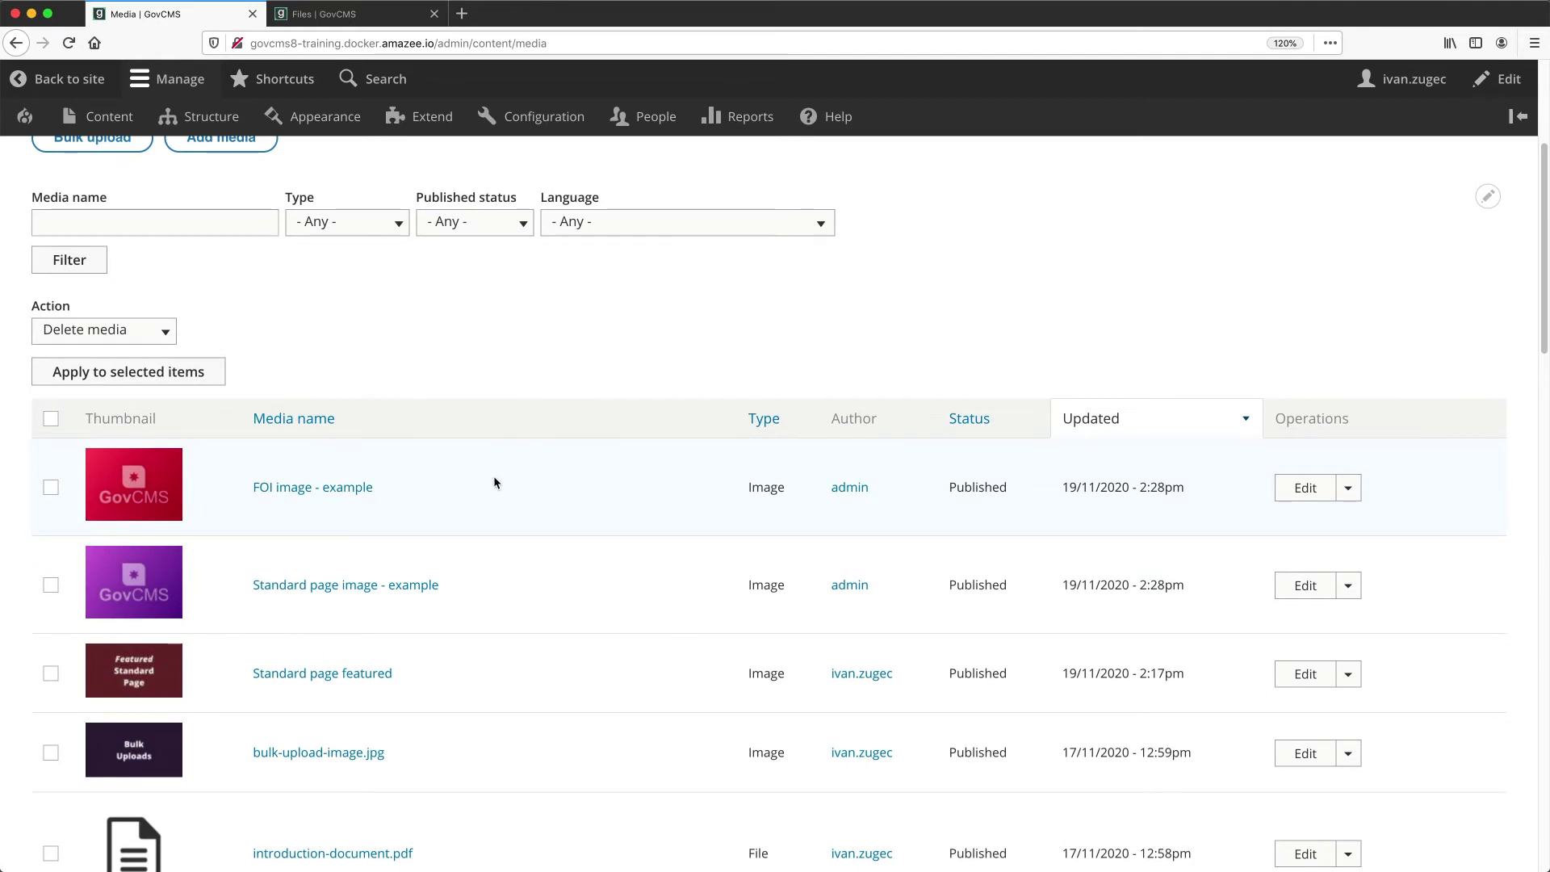
{"action": "scroll", "coordinate": [495, 482], "scroll_direction": "up", "scroll_amount": 4}
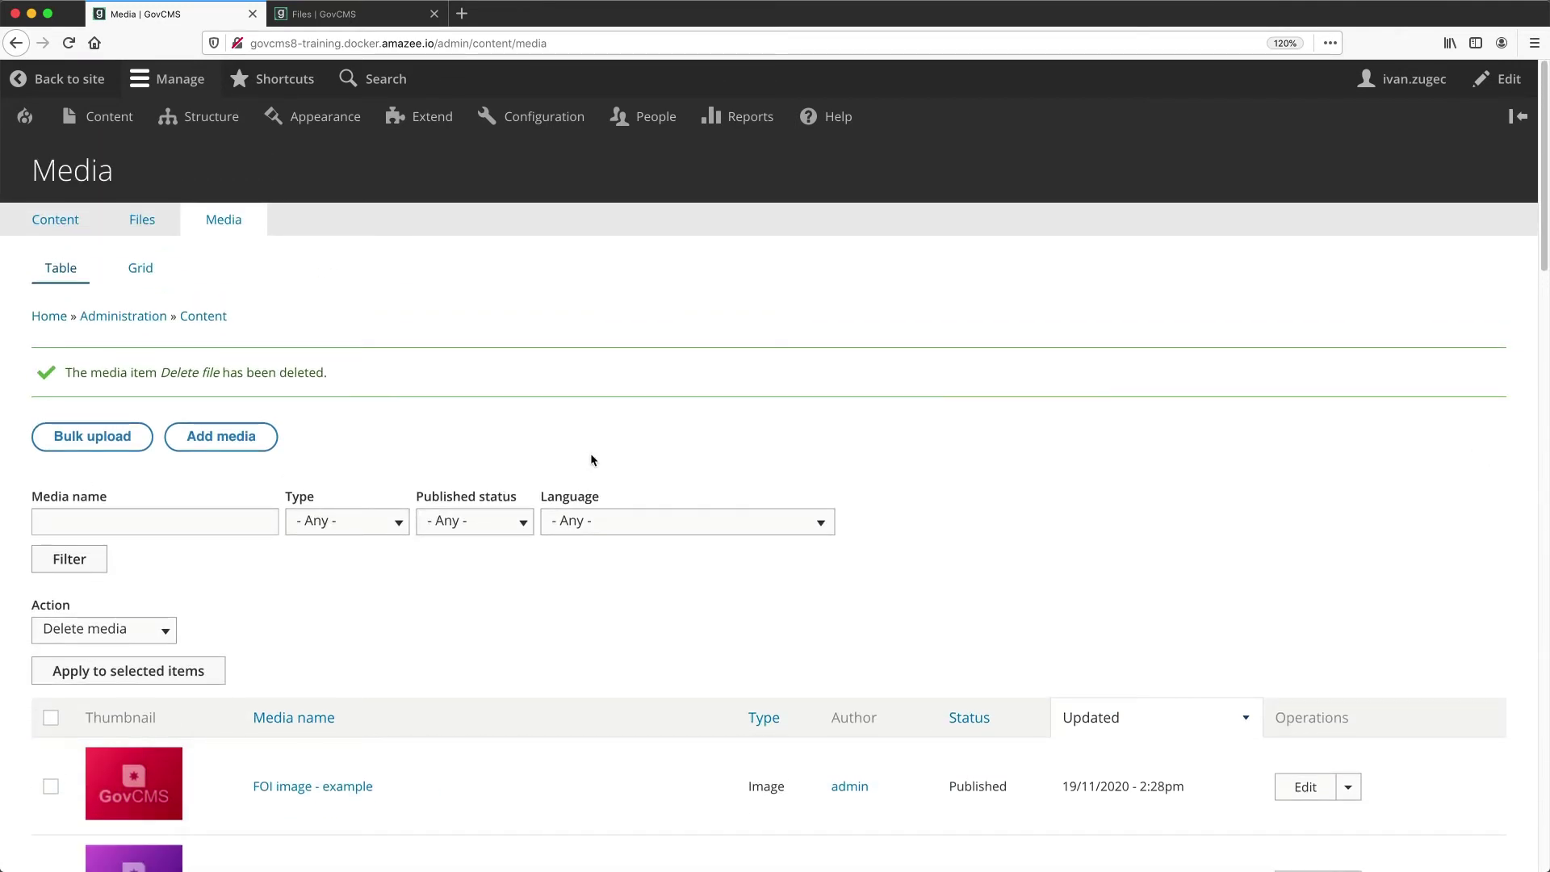
{"action": "left_click", "coordinate": [381, 16]}
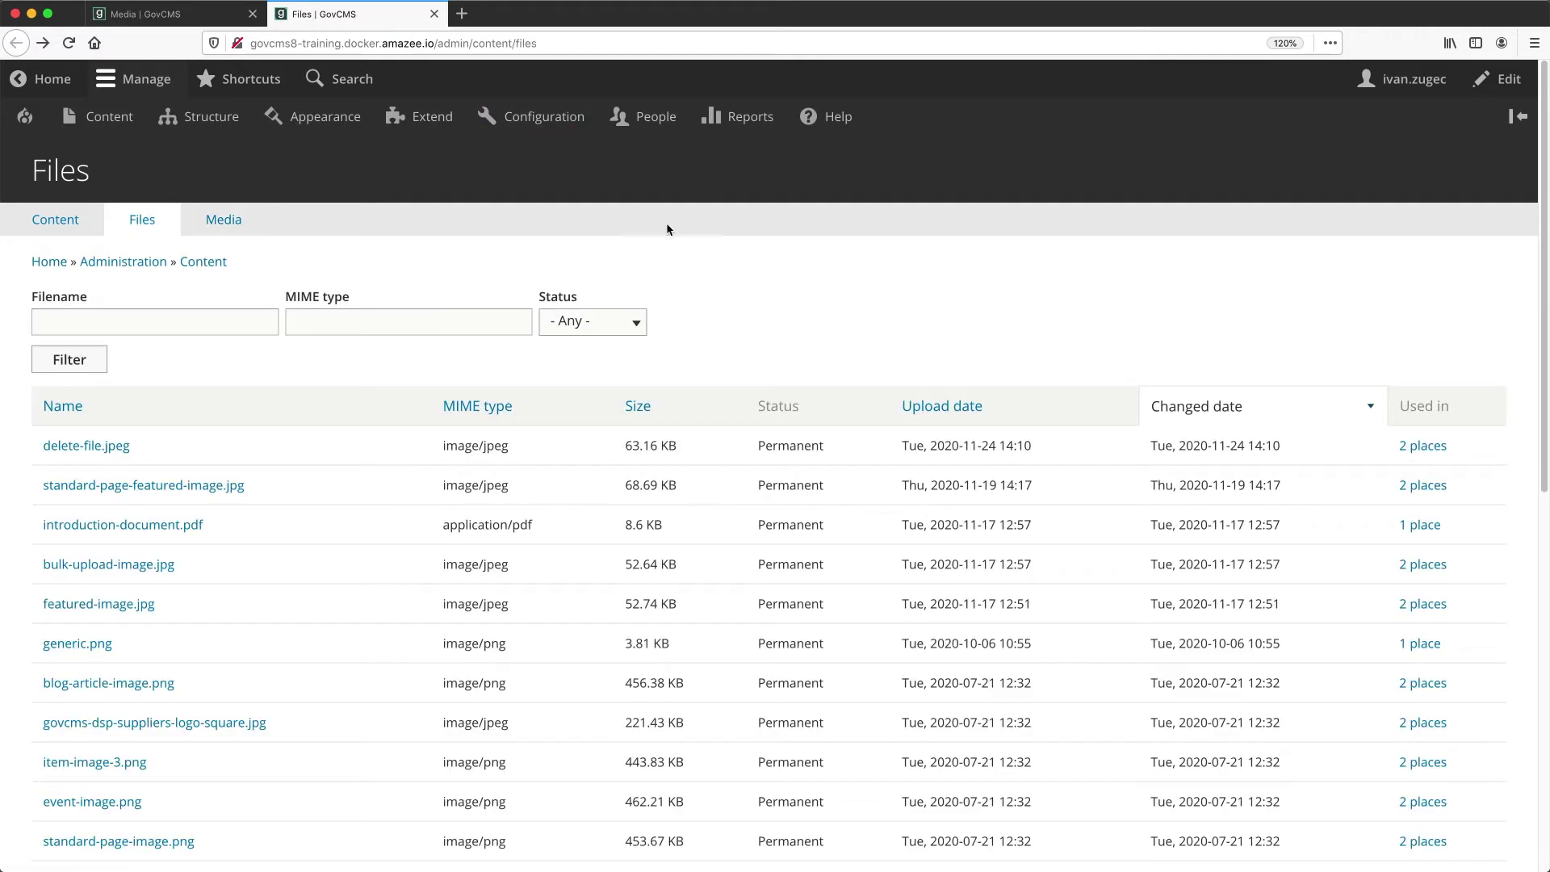
{"action": "key", "text": "super+r"}
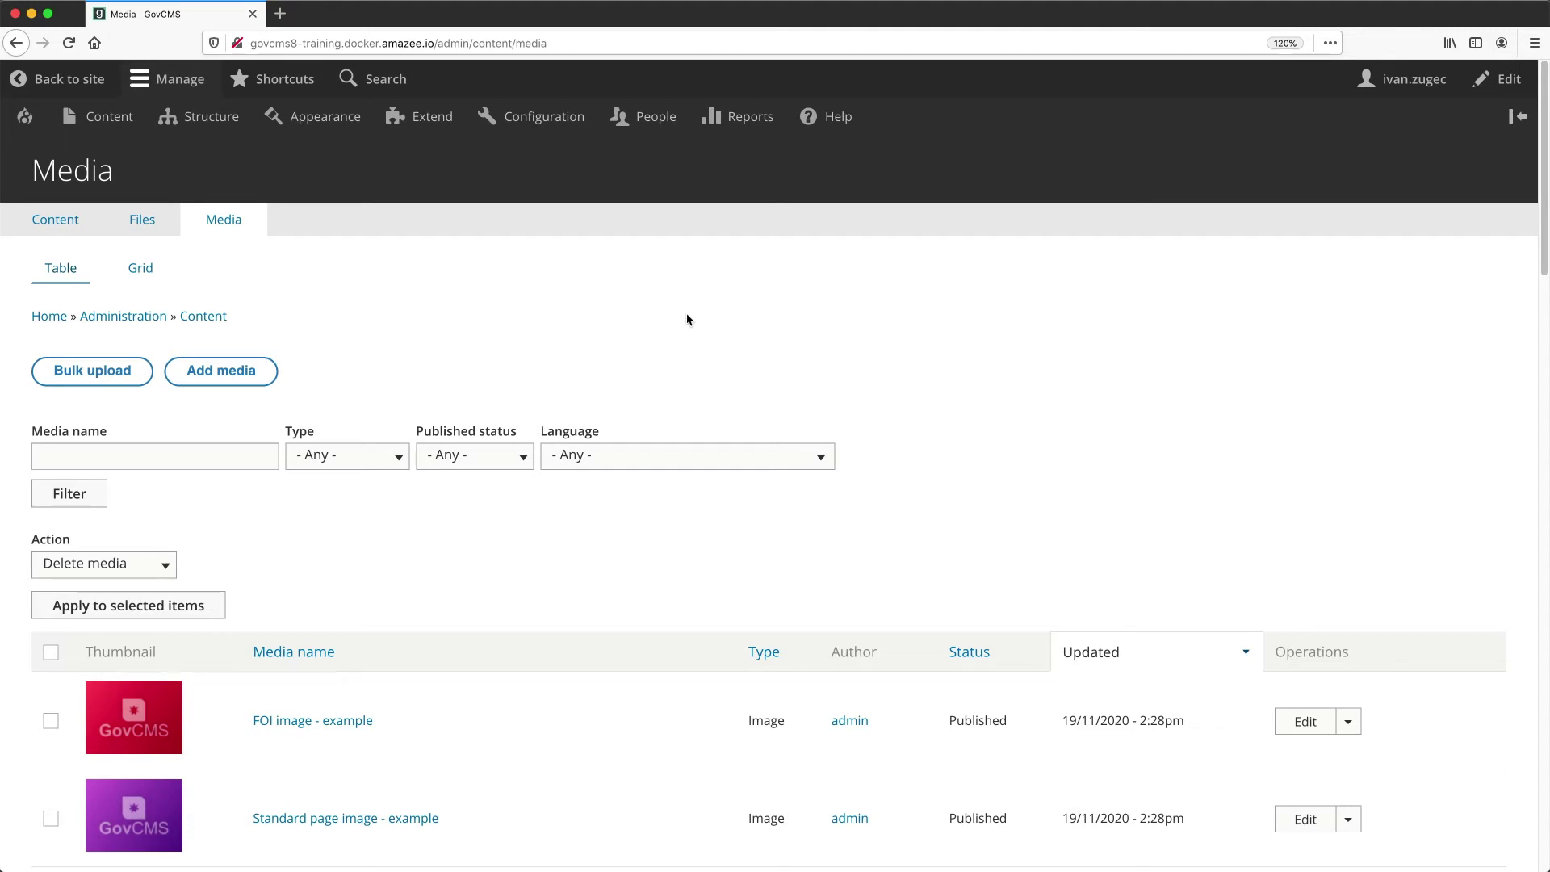
Step: Start a new File media item from the media library and name it "Report 2019"
{"action": "left_click", "coordinate": [221, 370]}
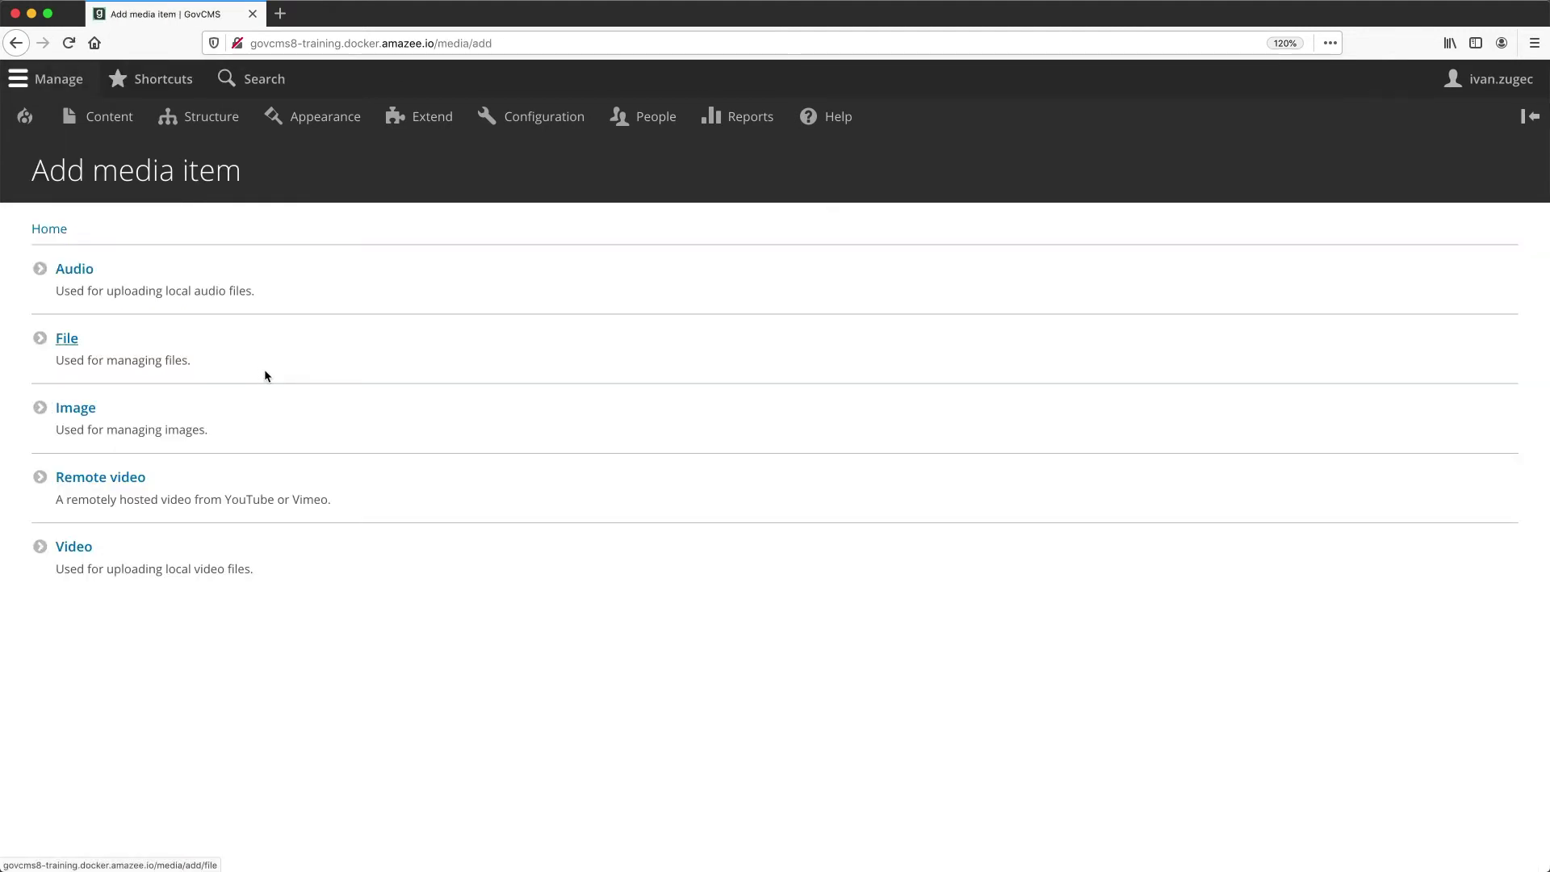
{"action": "left_click", "coordinate": [66, 340]}
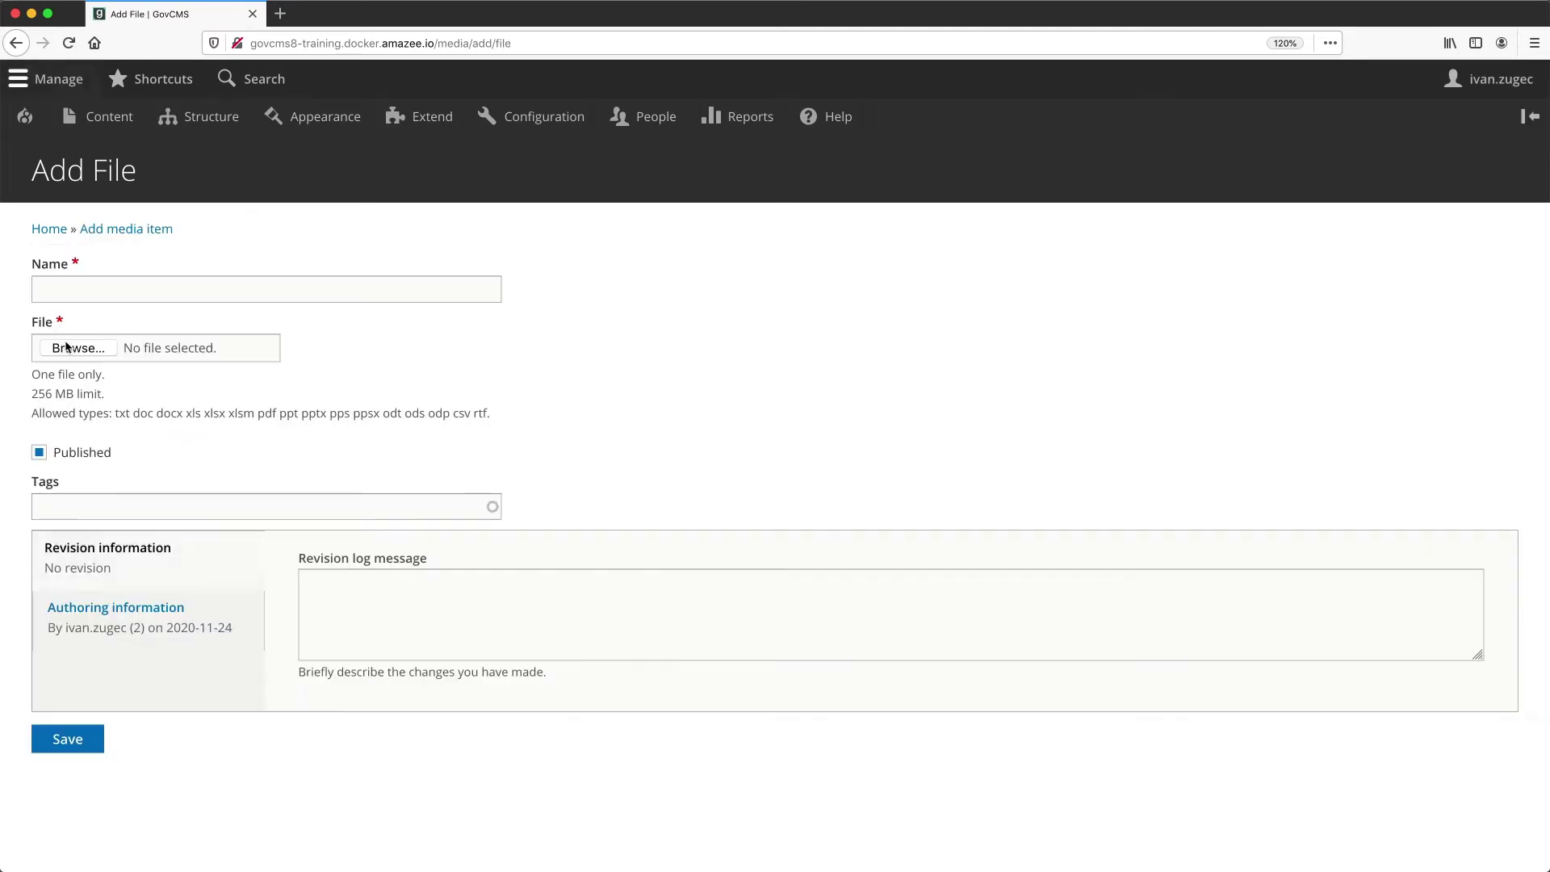
{"action": "left_click", "coordinate": [87, 290]}
{"action": "type", "text": "Report 2019"}
Step: Upload report-2019.pdf from the report-2019-v1 folder to the media item and save it
{"action": "left_click", "coordinate": [619, 339]}
{"action": "key", "text": "super+Tab"}
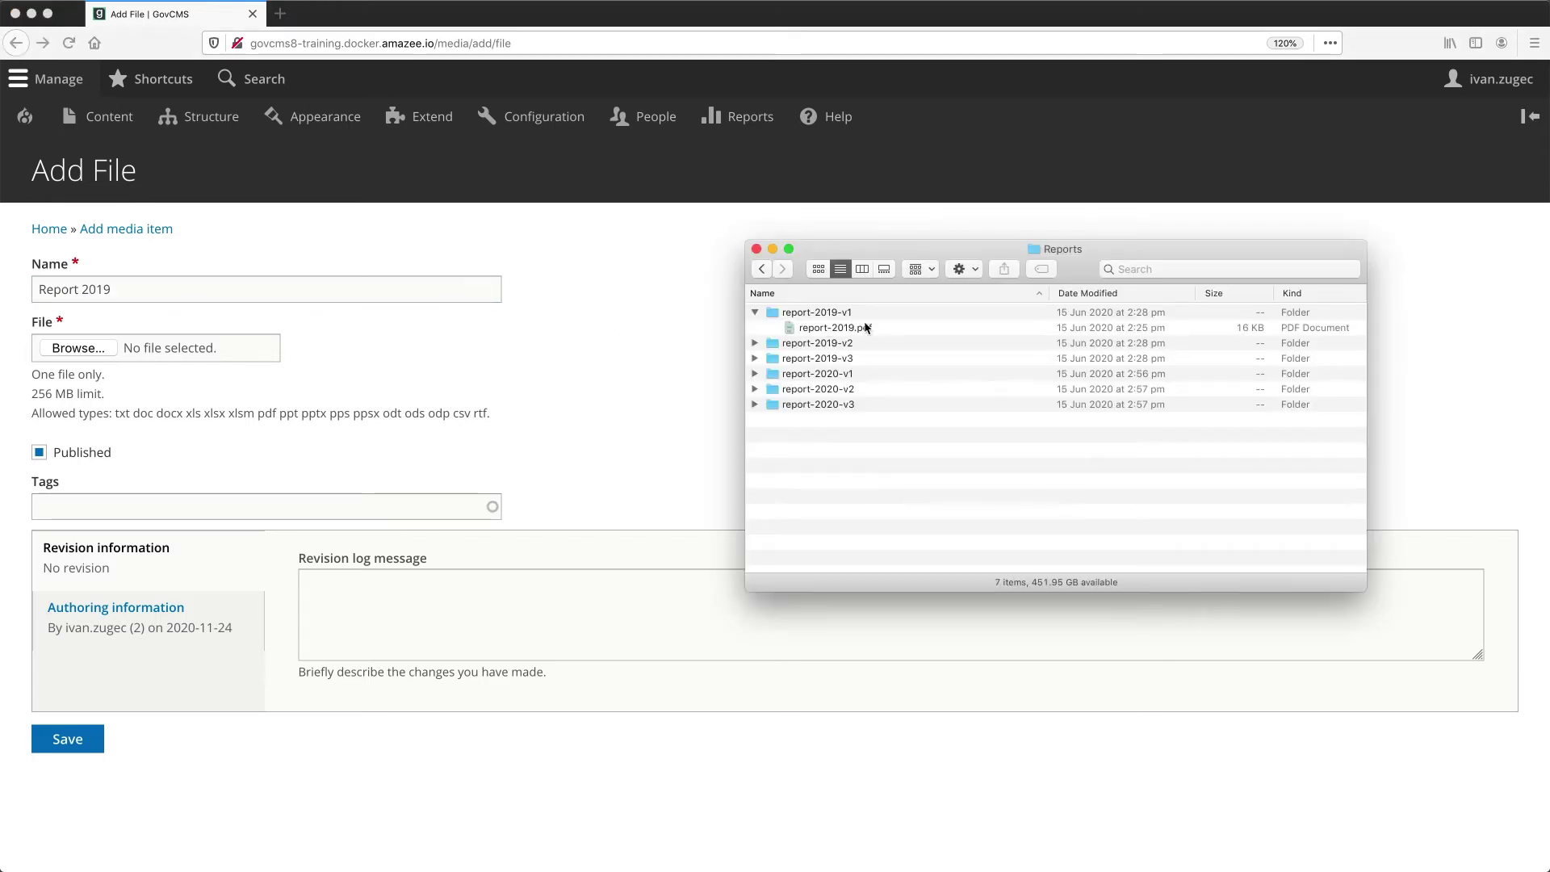
{"action": "left_click", "coordinate": [832, 329]}
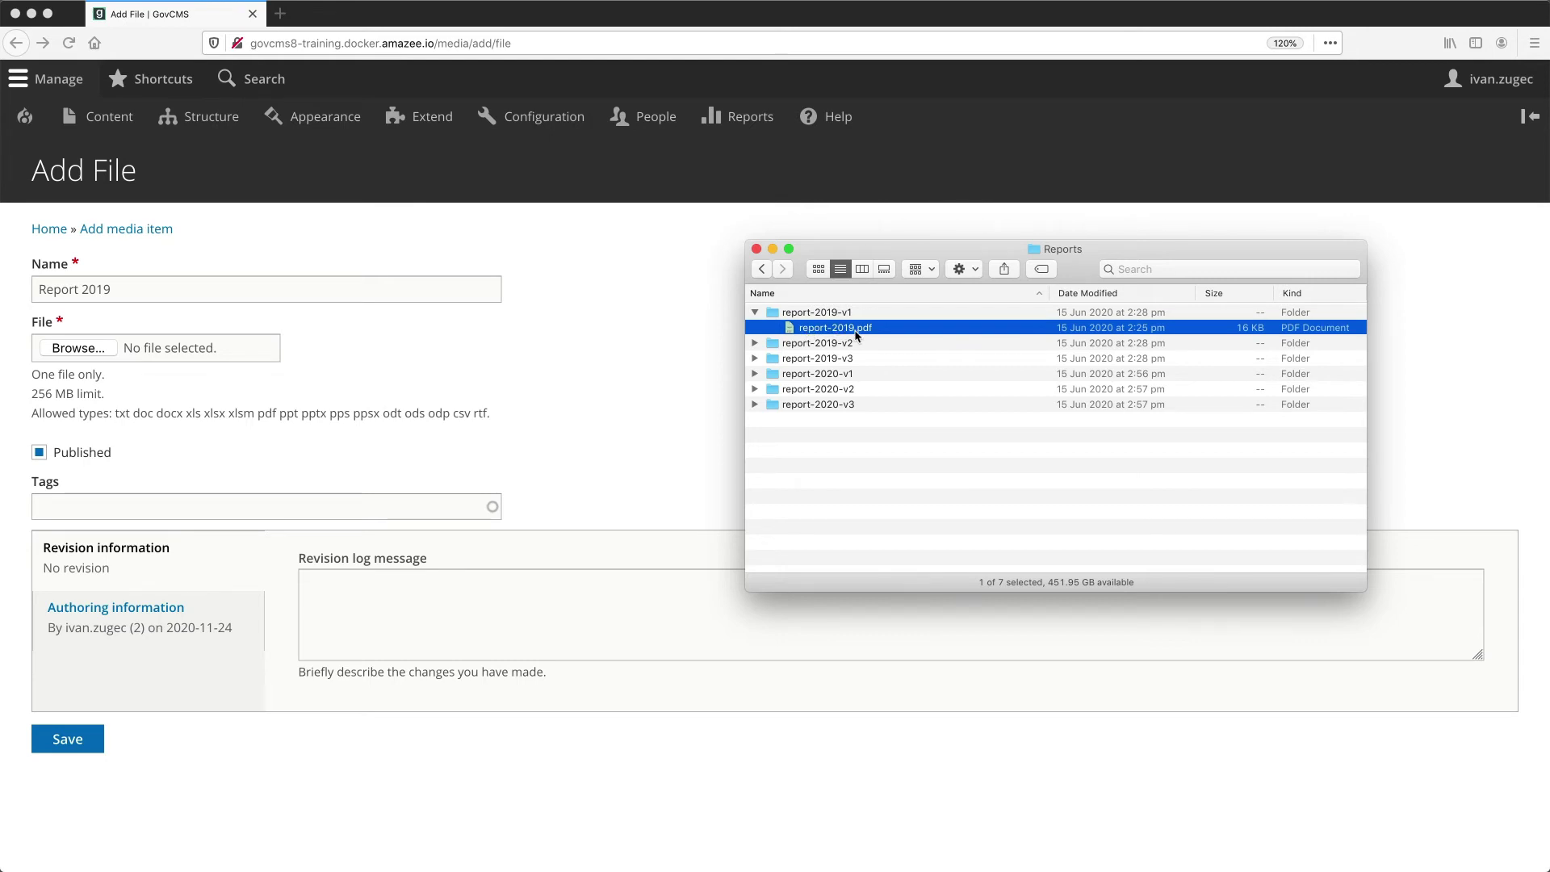
{"action": "left_click_drag", "start_coordinate": [854, 323], "coordinate": [76, 348]}
{"action": "left_click", "coordinate": [594, 368]}
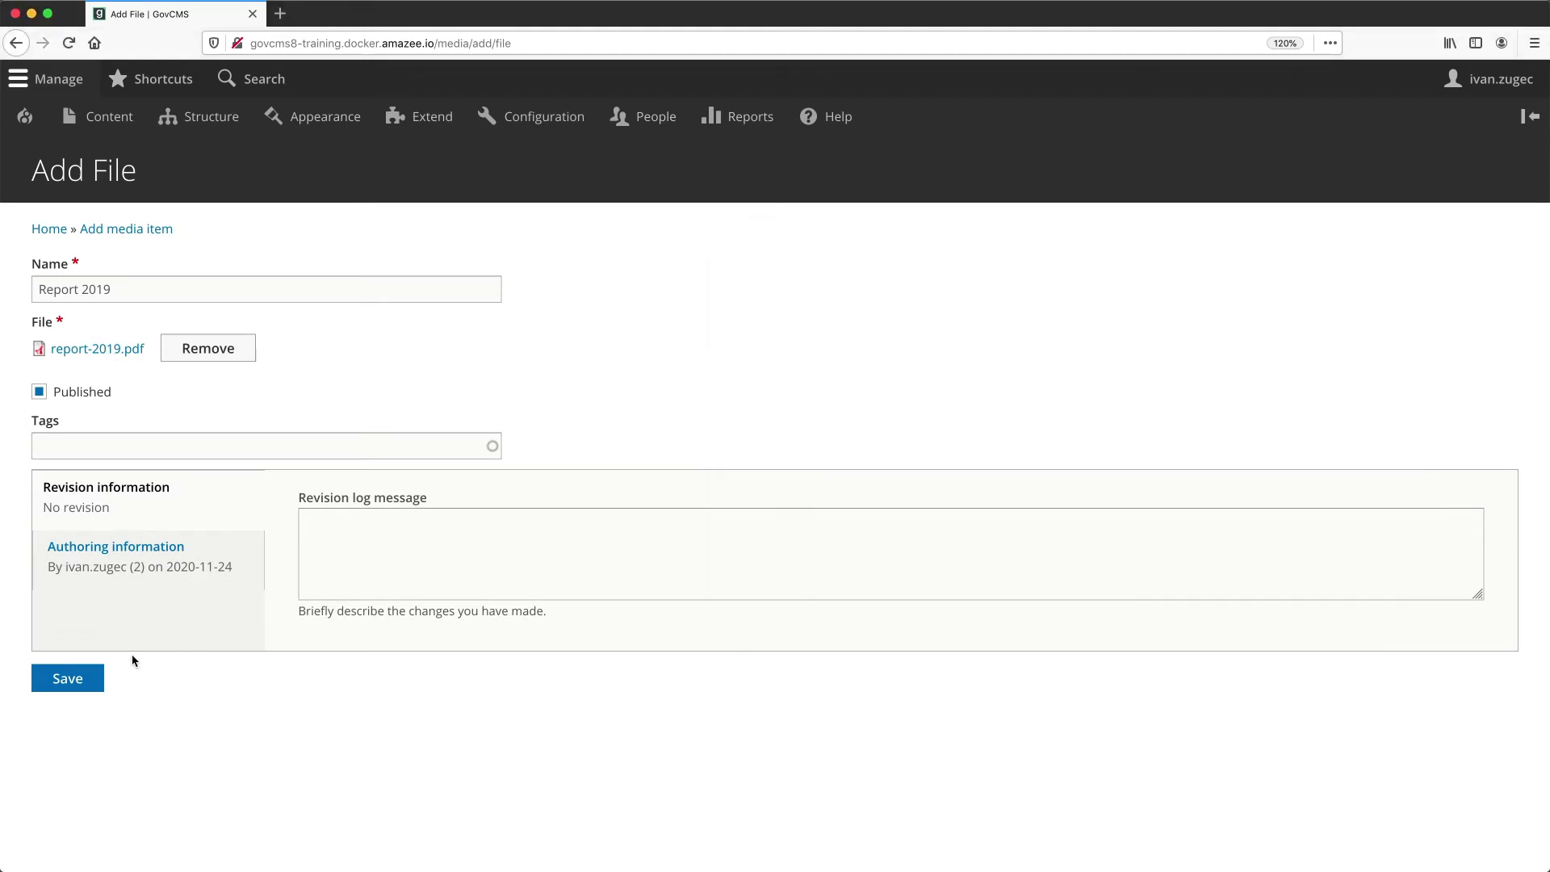
{"action": "left_click", "coordinate": [71, 682]}
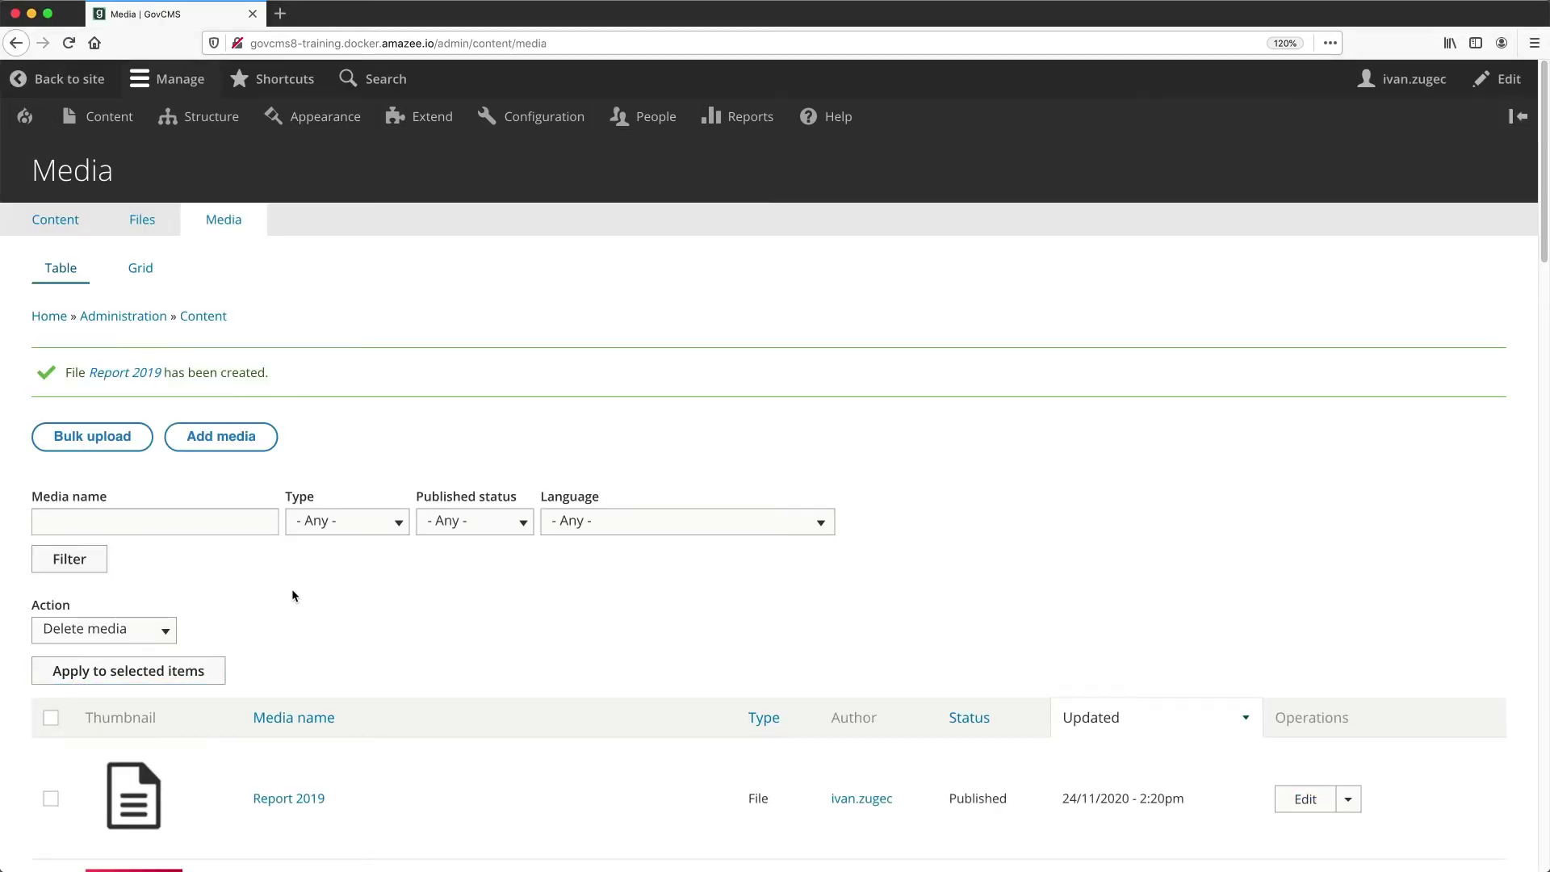
Step: Open the "Report 2019" media item and view its attached PDF in an enlarged window to examine the file path
{"action": "scroll", "coordinate": [292, 588], "scroll_direction": "down", "scroll_amount": 3}
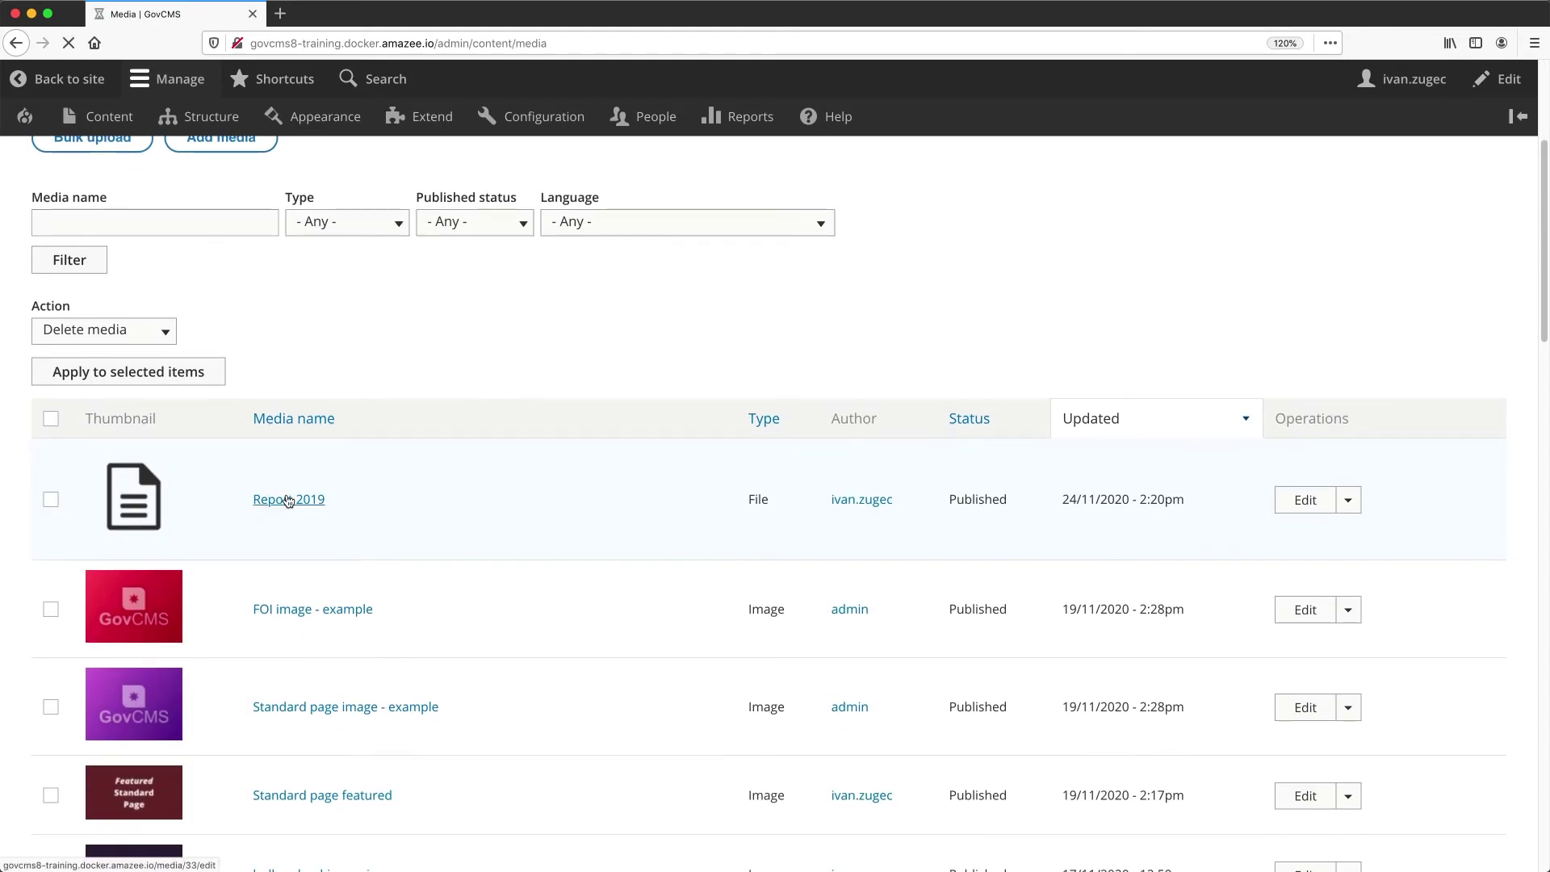
{"action": "left_click", "coordinate": [294, 498]}
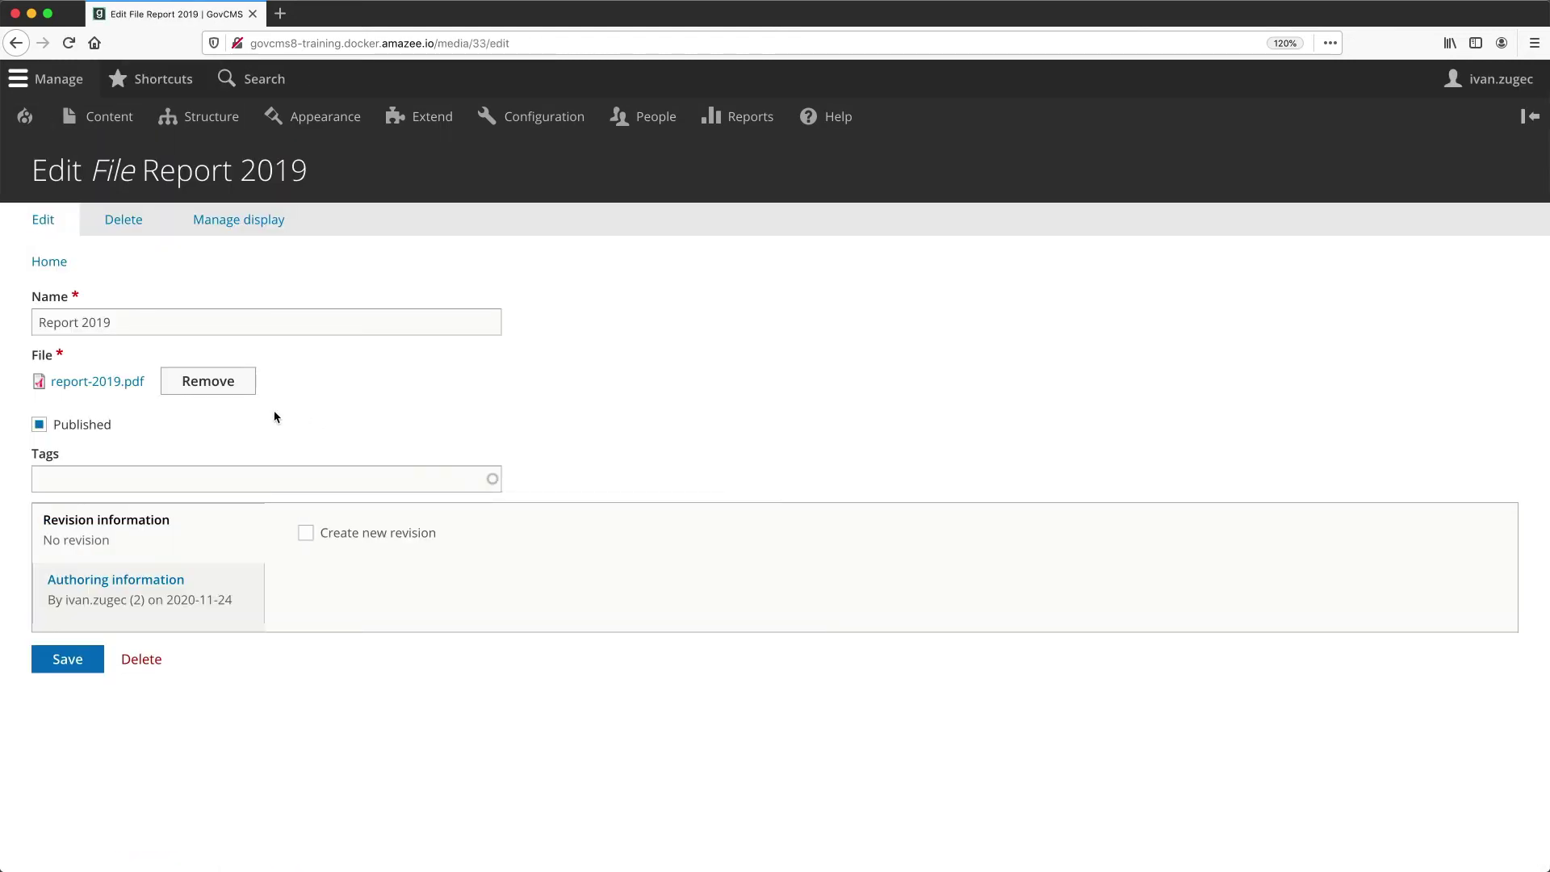
{"action": "left_click", "coordinate": [111, 381]}
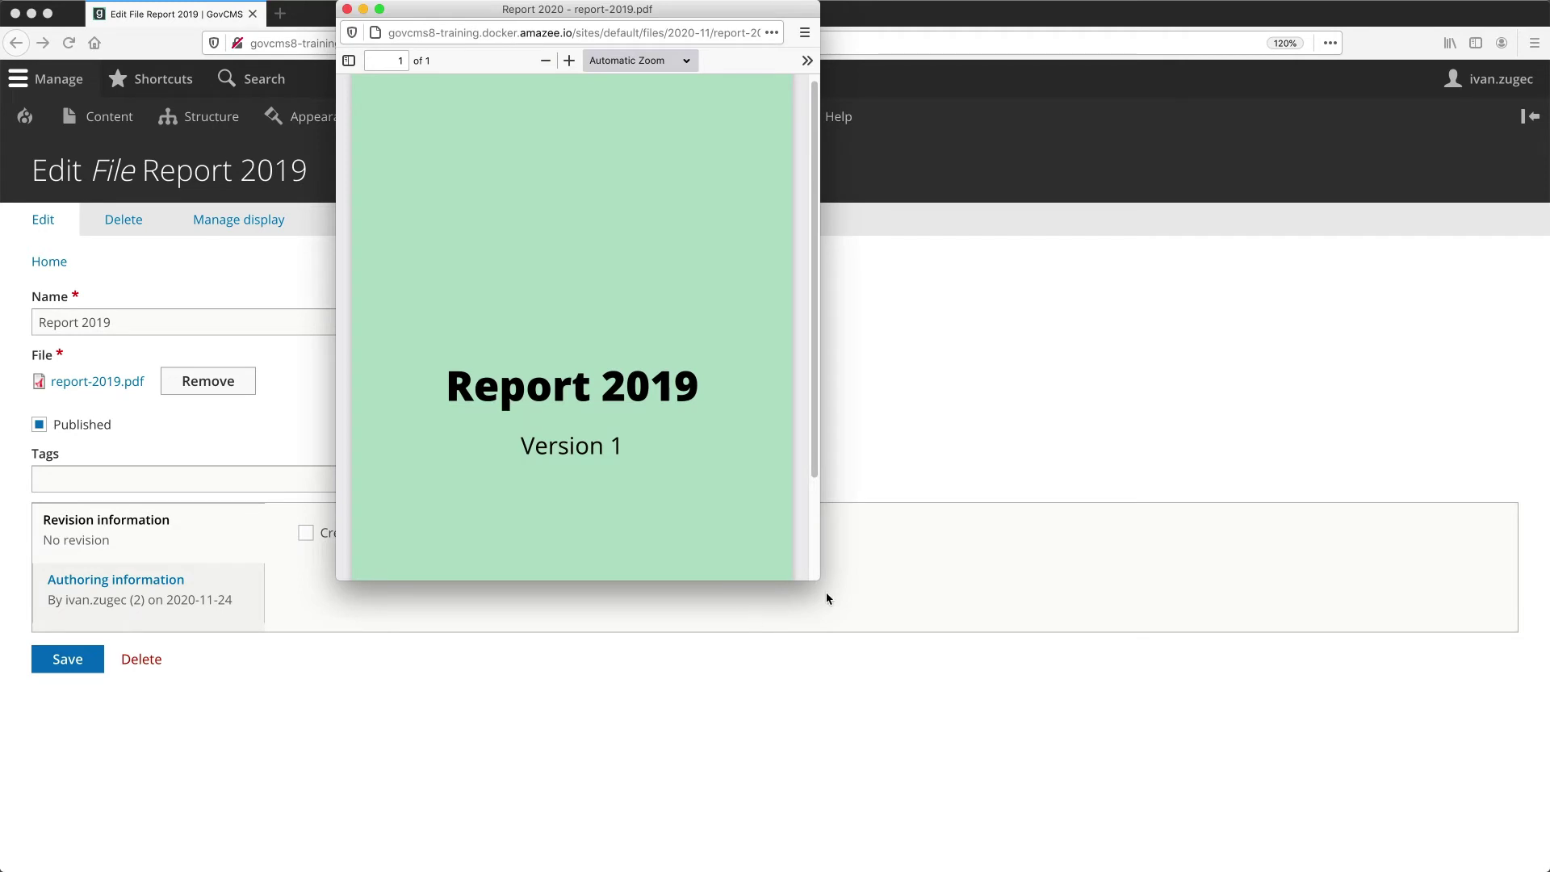
{"action": "left_click_drag", "start_coordinate": [816, 577], "coordinate": [993, 702]}
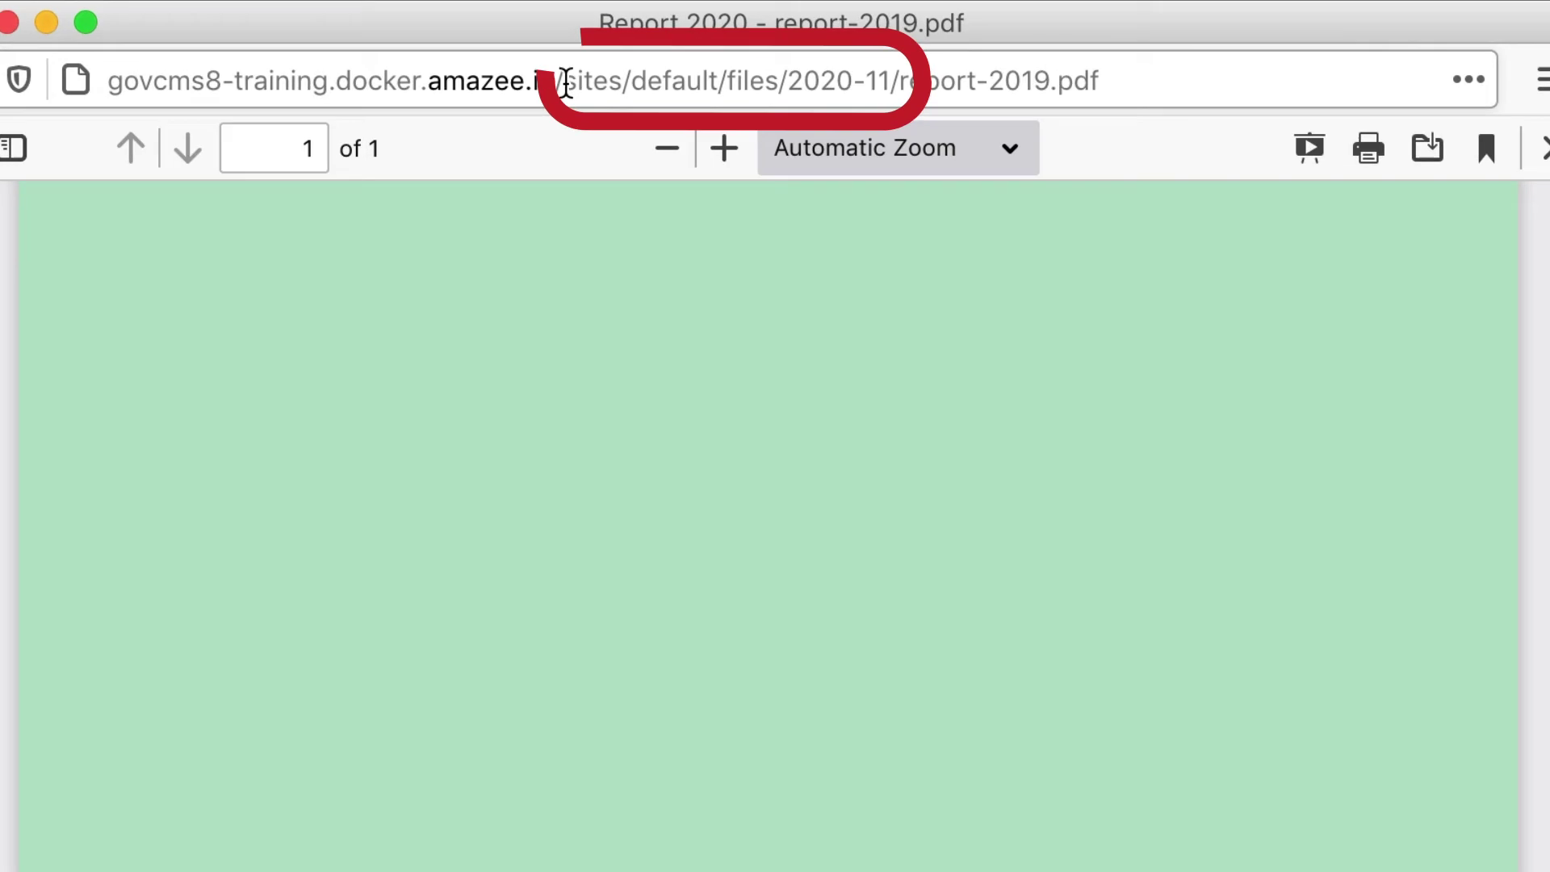
Step: Highlight the sites/default/files/2020-11 folder path and the report-2019.pdf file name in the PDF's address, and close the PDF window
{"action": "left_click_drag", "start_coordinate": [576, 32], "coordinate": [700, 32]}
{"action": "left_click_drag", "start_coordinate": [911, 95], "coordinate": [939, 96]}
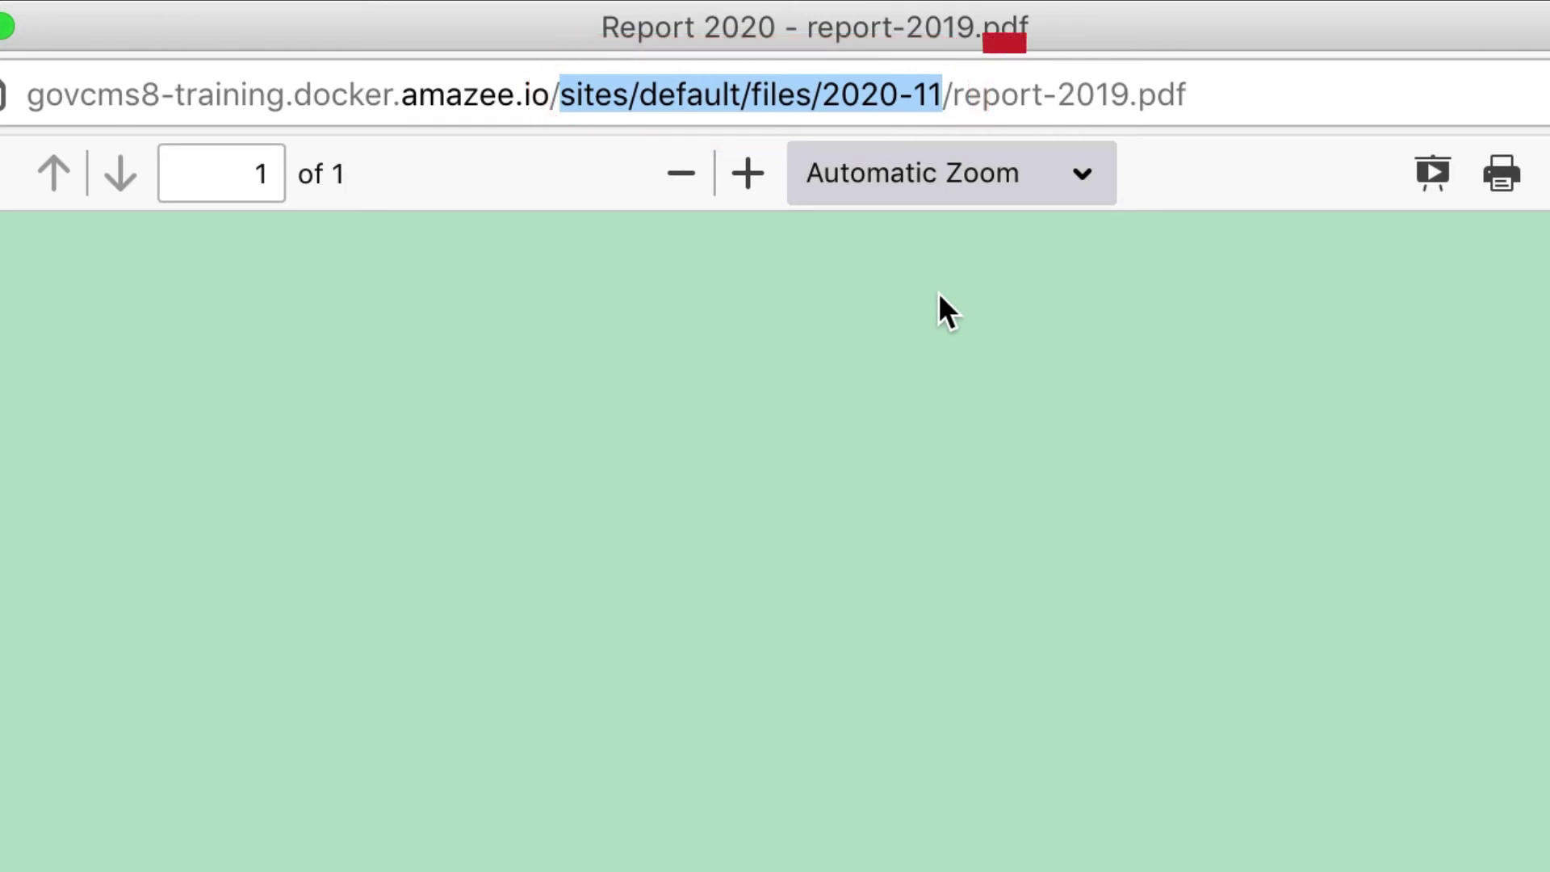
{"action": "left_click_drag", "start_coordinate": [953, 89], "coordinate": [1311, 100]}
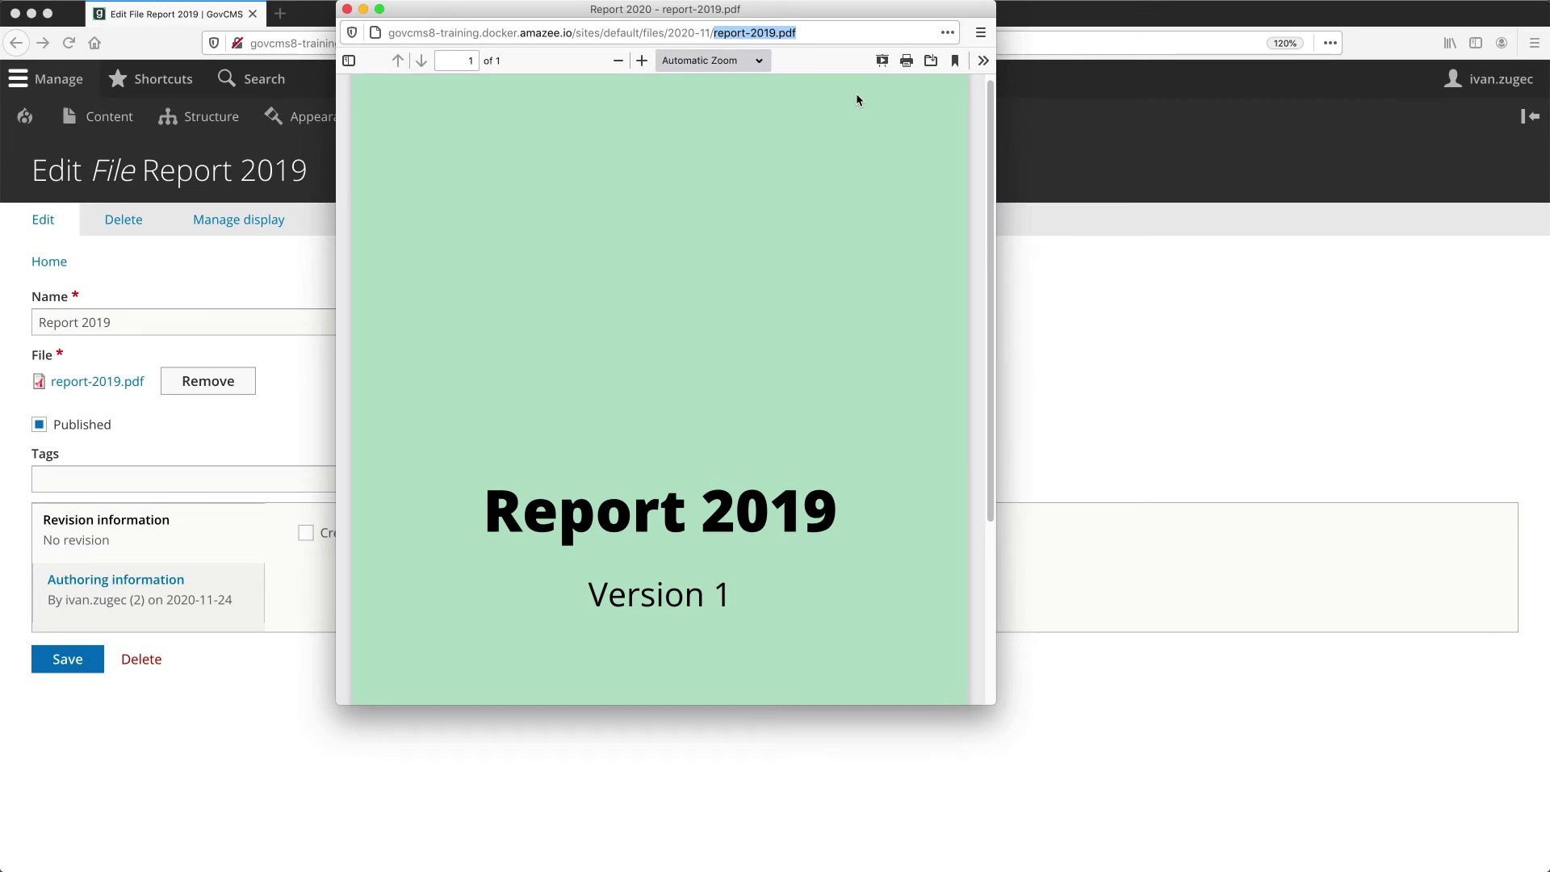
{"action": "left_click", "coordinate": [612, 323]}
{"action": "left_click", "coordinate": [348, 9]}
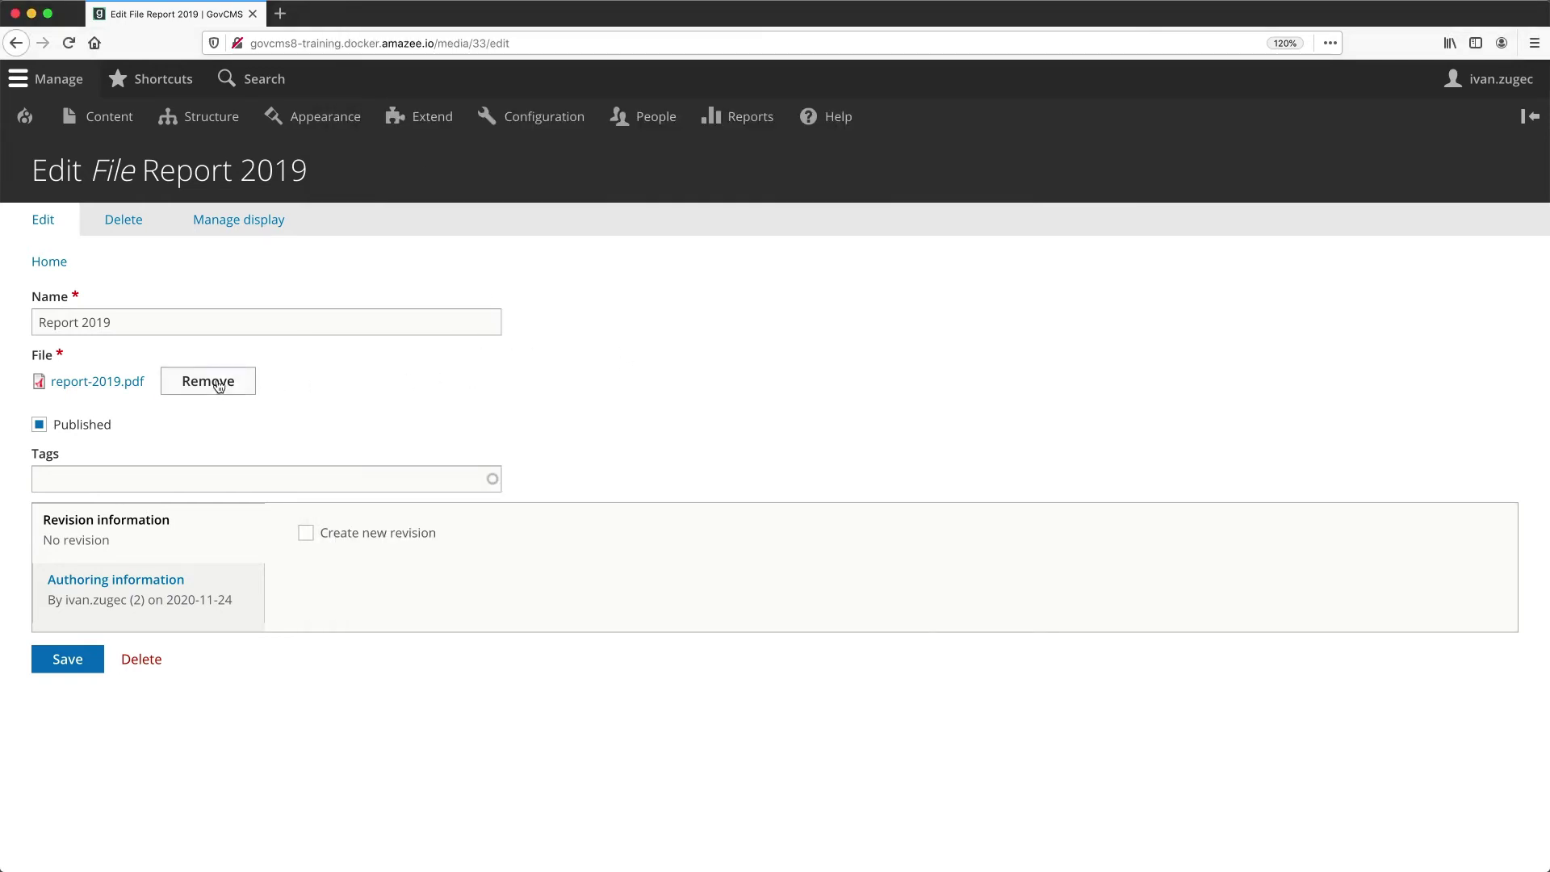
Step: Remove the attached PDF from the "Report 2019" media item, upload report-2019.pdf from the report-2019-v2 folder instead, and save
{"action": "left_click", "coordinate": [185, 385]}
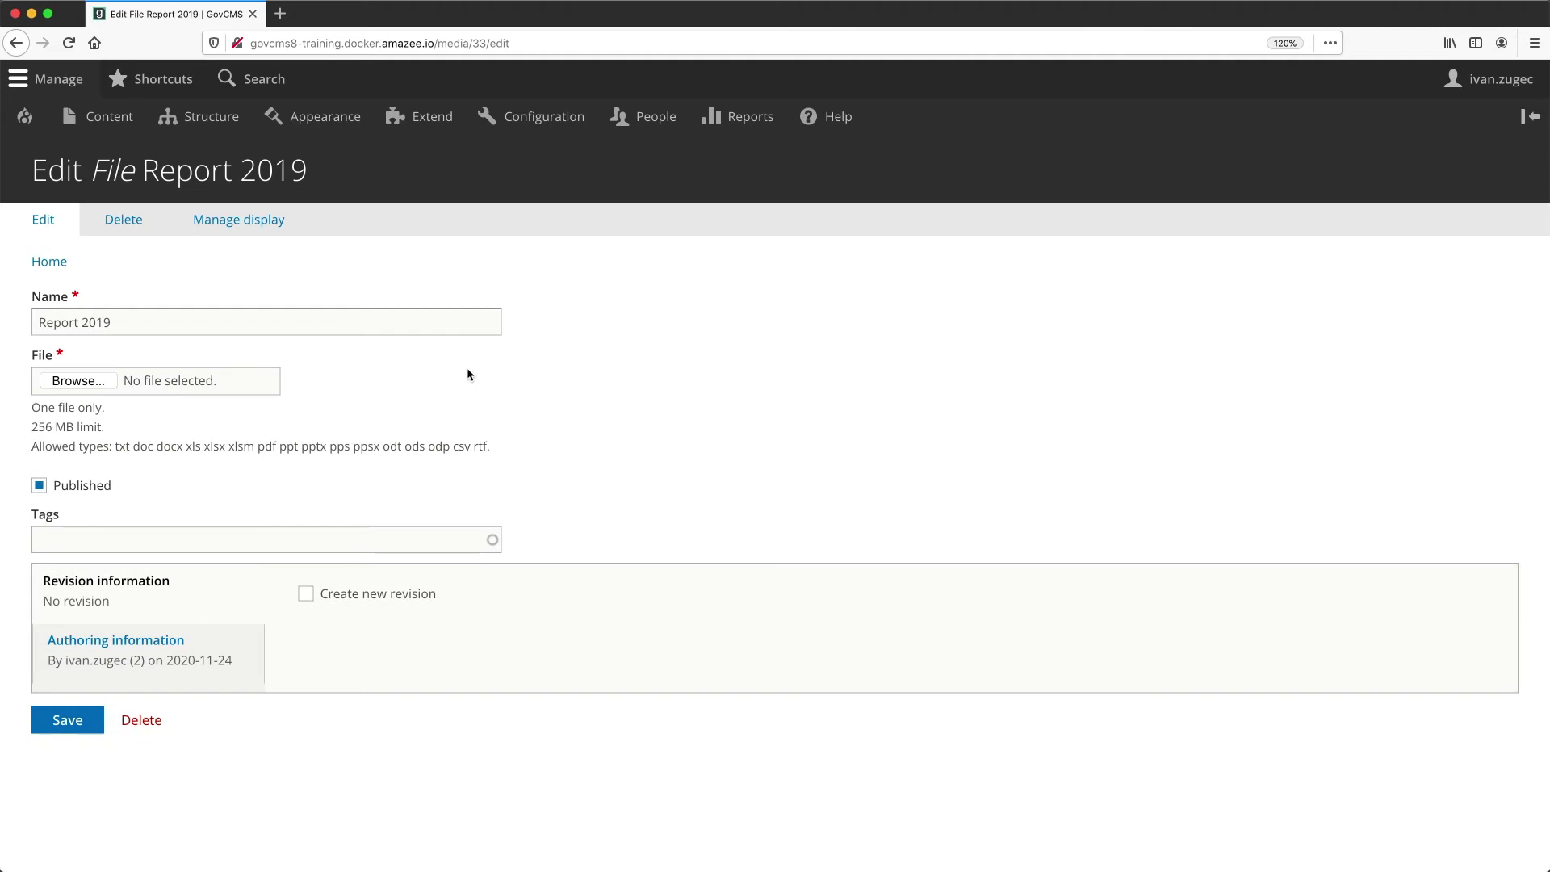
{"action": "key", "text": "super+Tab"}
{"action": "left_click", "coordinate": [756, 344]}
{"action": "left_click_drag", "start_coordinate": [835, 357], "coordinate": [138, 384]}
{"action": "left_click", "coordinate": [535, 388]}
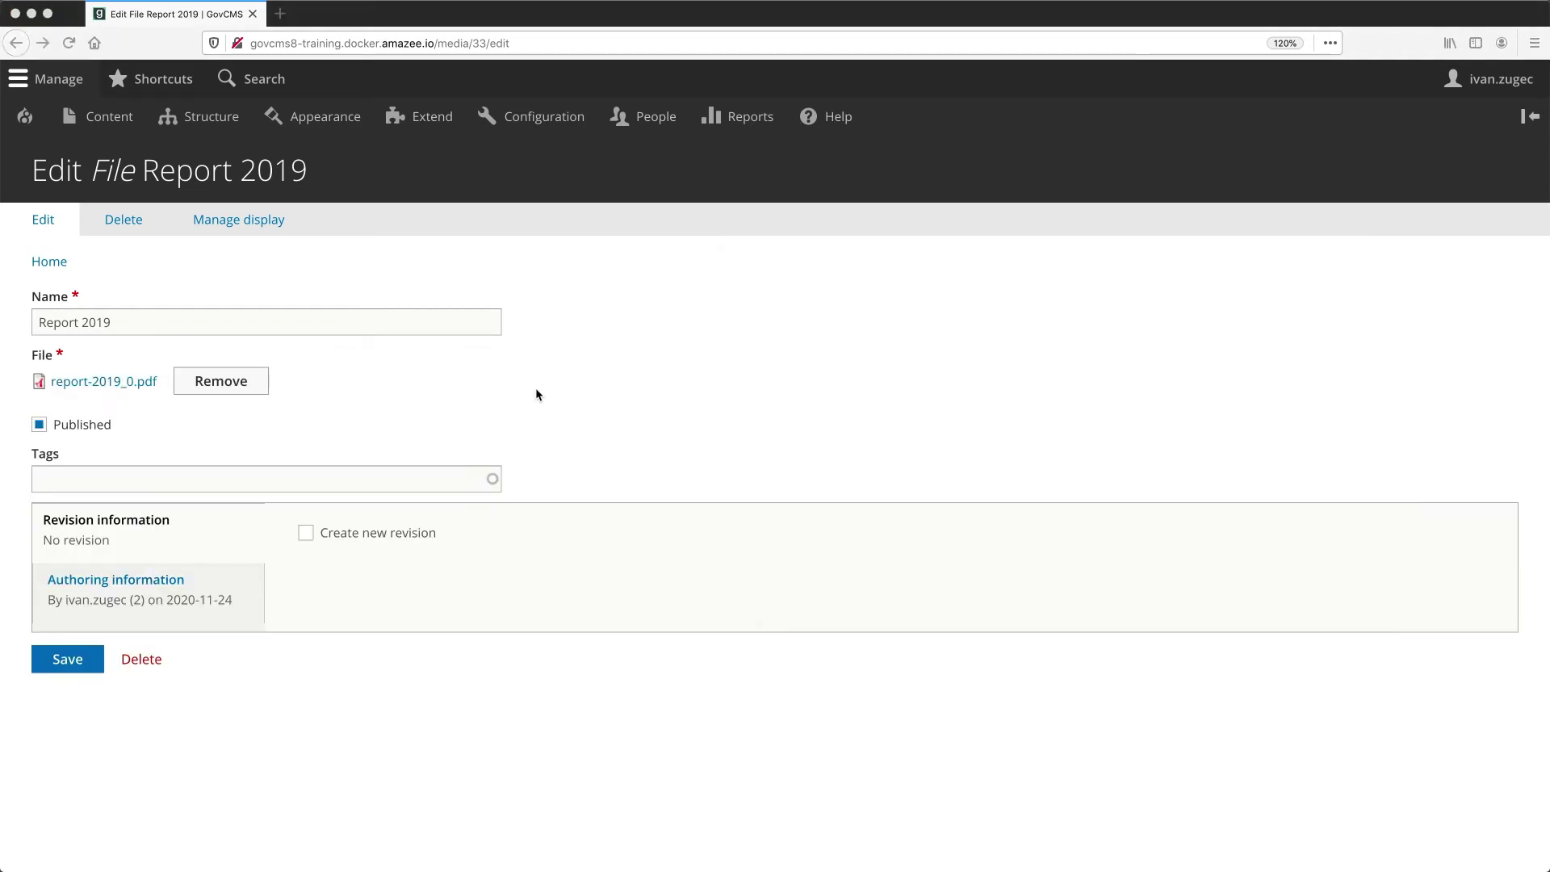
{"action": "left_click", "coordinate": [72, 662]}
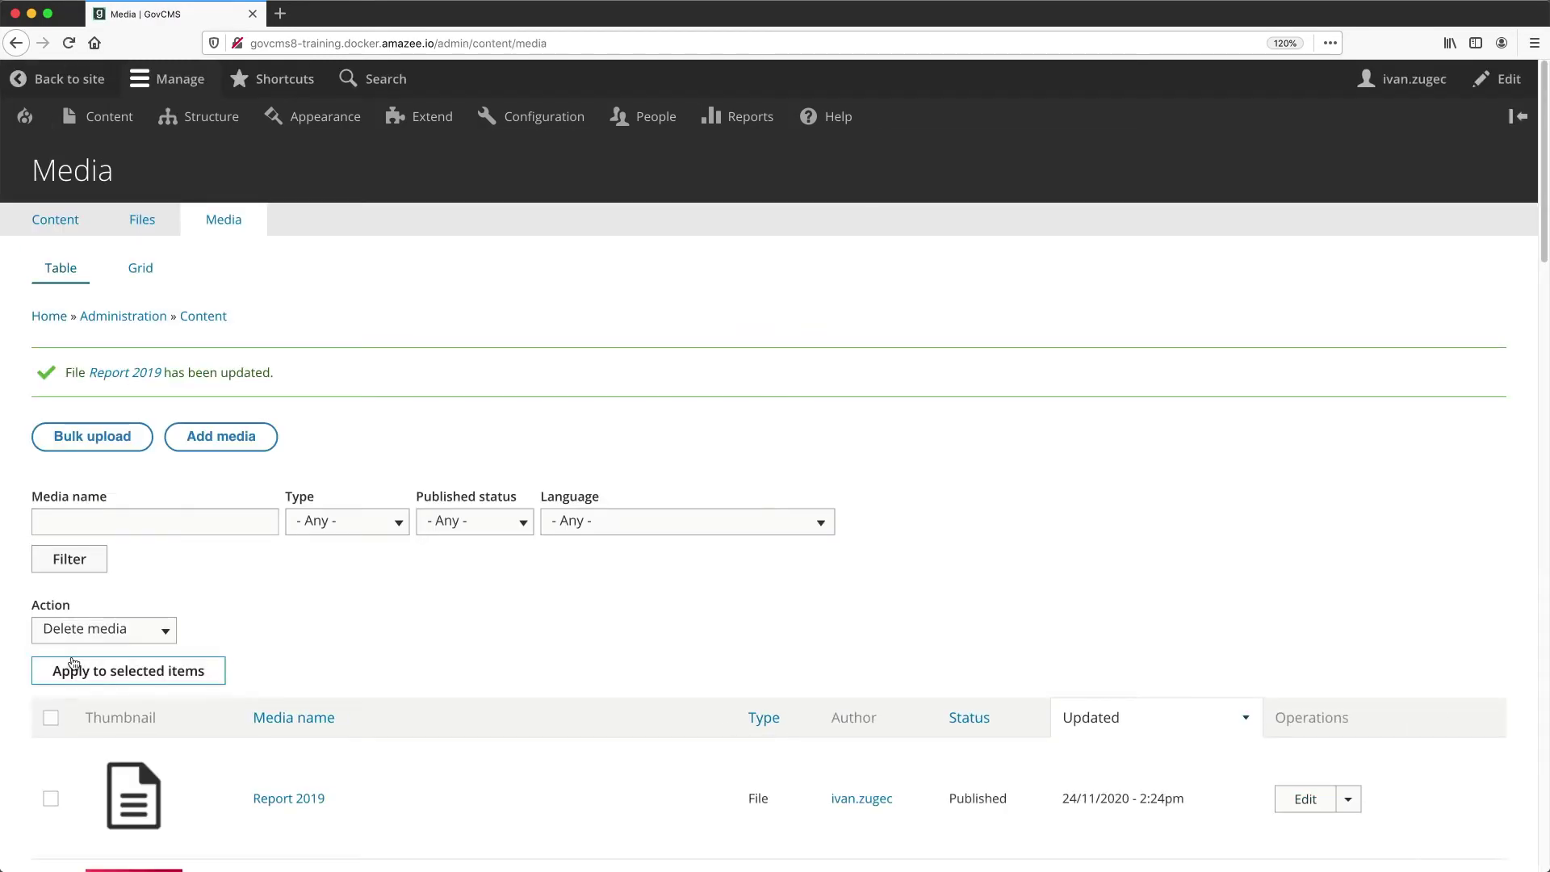
Step: Reopen the "Report 2019" media item and view its attached PDF in an enlarged window to examine the version and file name
{"action": "scroll", "coordinate": [370, 637], "scroll_direction": "down", "scroll_amount": 5}
{"action": "left_click", "coordinate": [293, 521]}
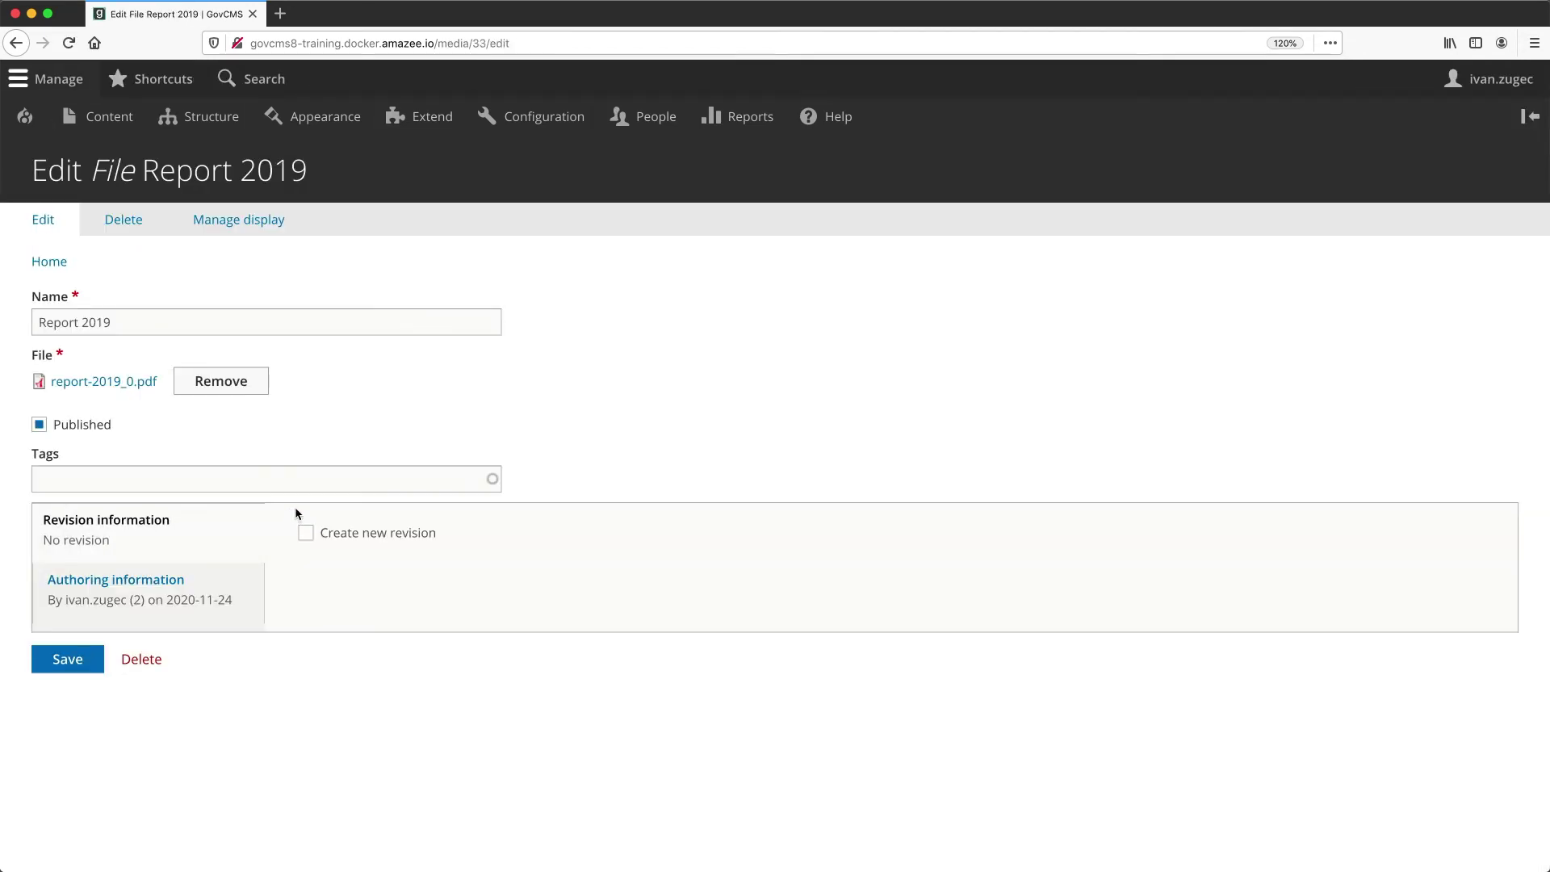
{"action": "left_click", "coordinate": [131, 390]}
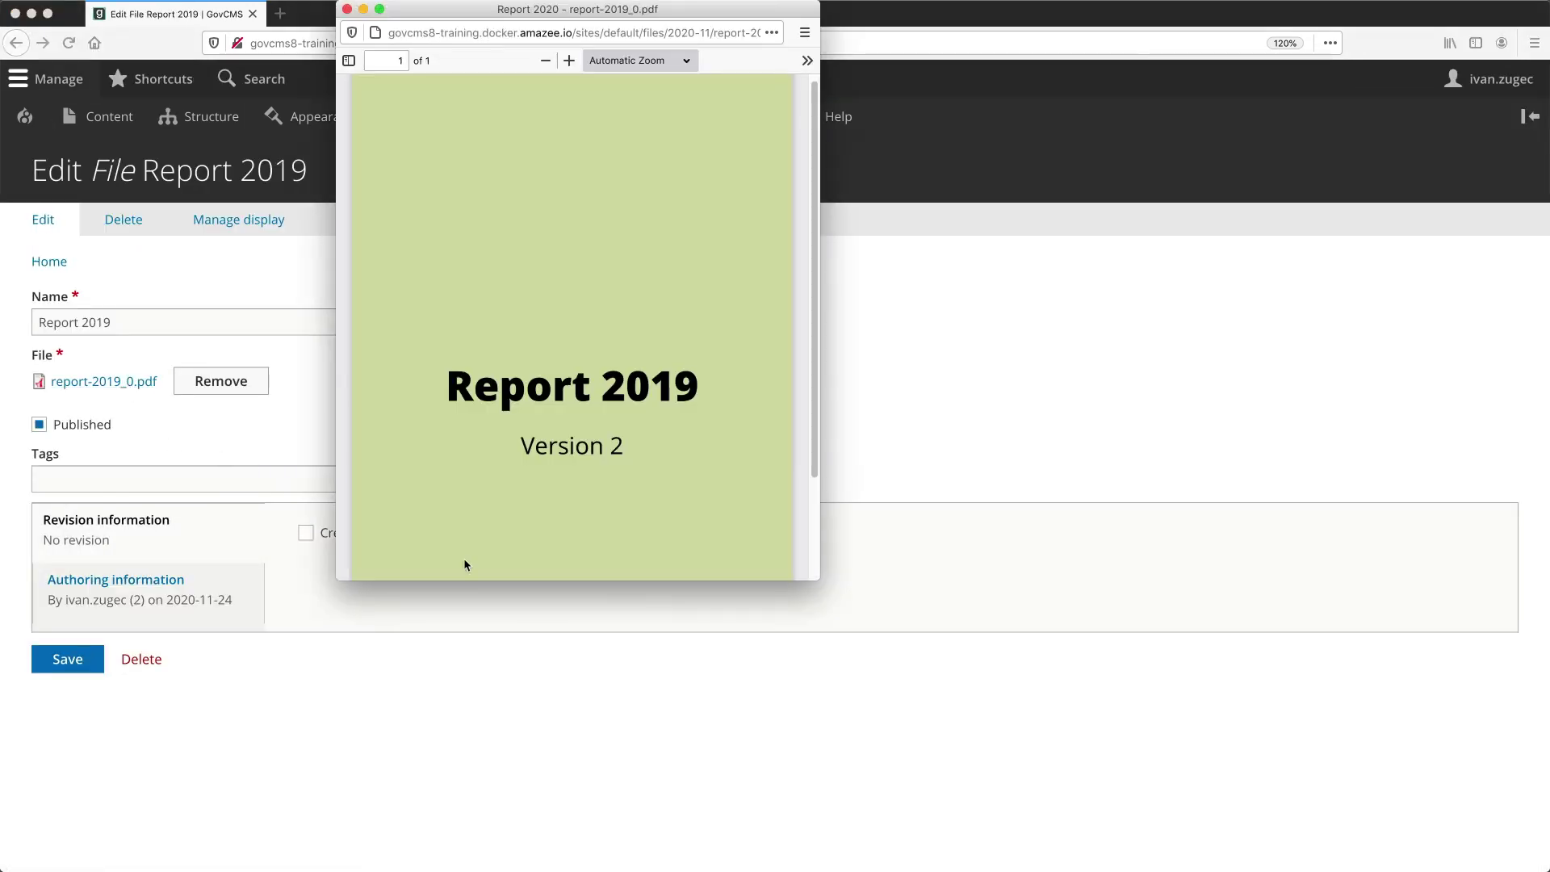
{"action": "left_click_drag", "start_coordinate": [819, 579], "coordinate": [985, 655]}
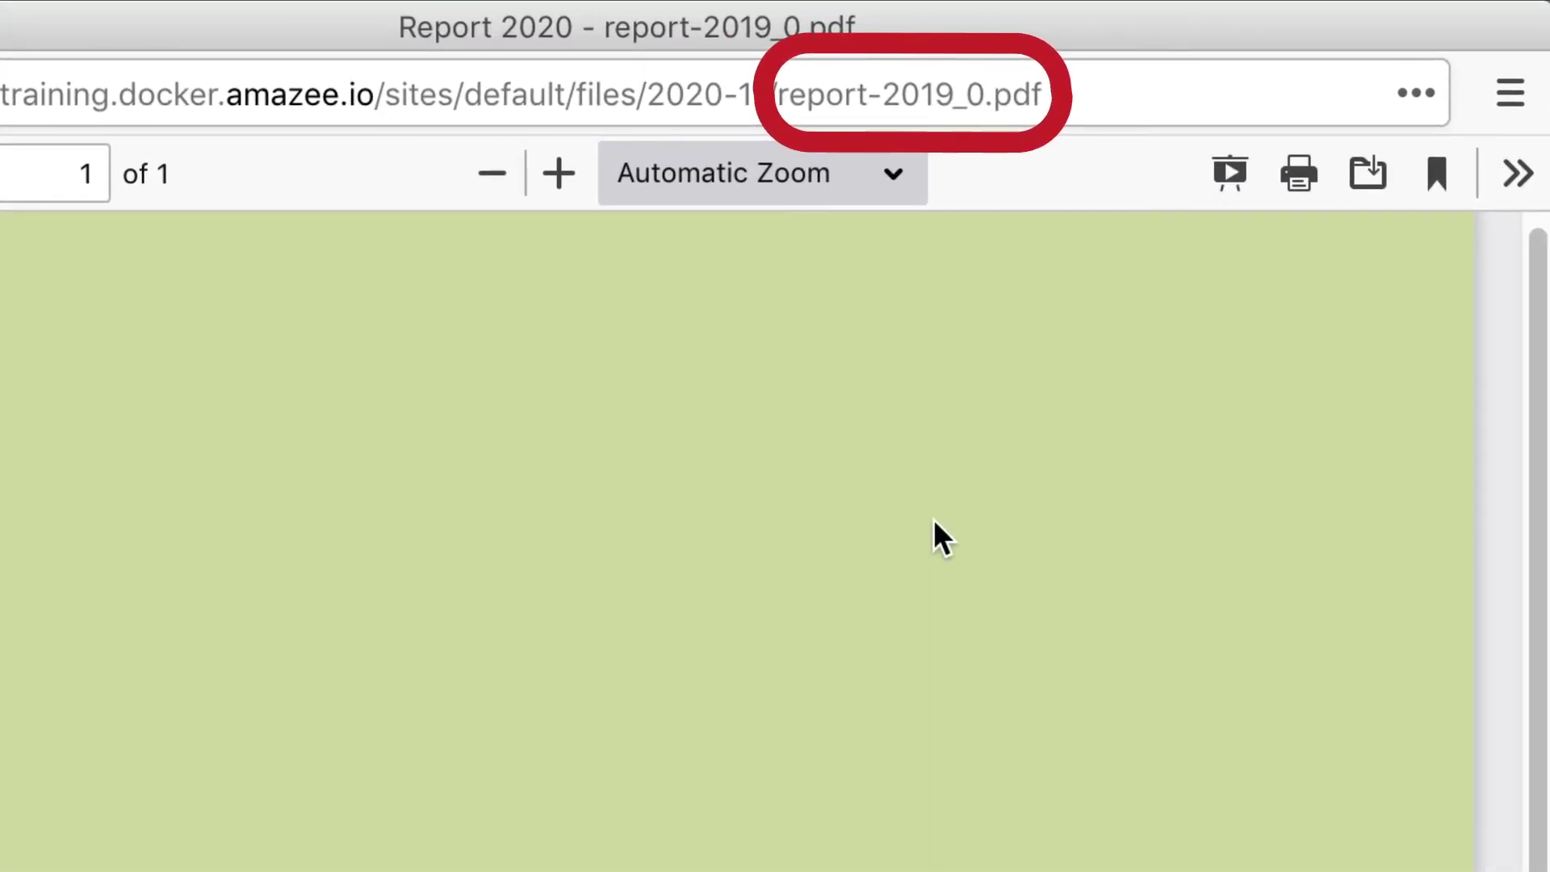
{"action": "left_click_drag", "start_coordinate": [1087, 90], "coordinate": [780, 95]}
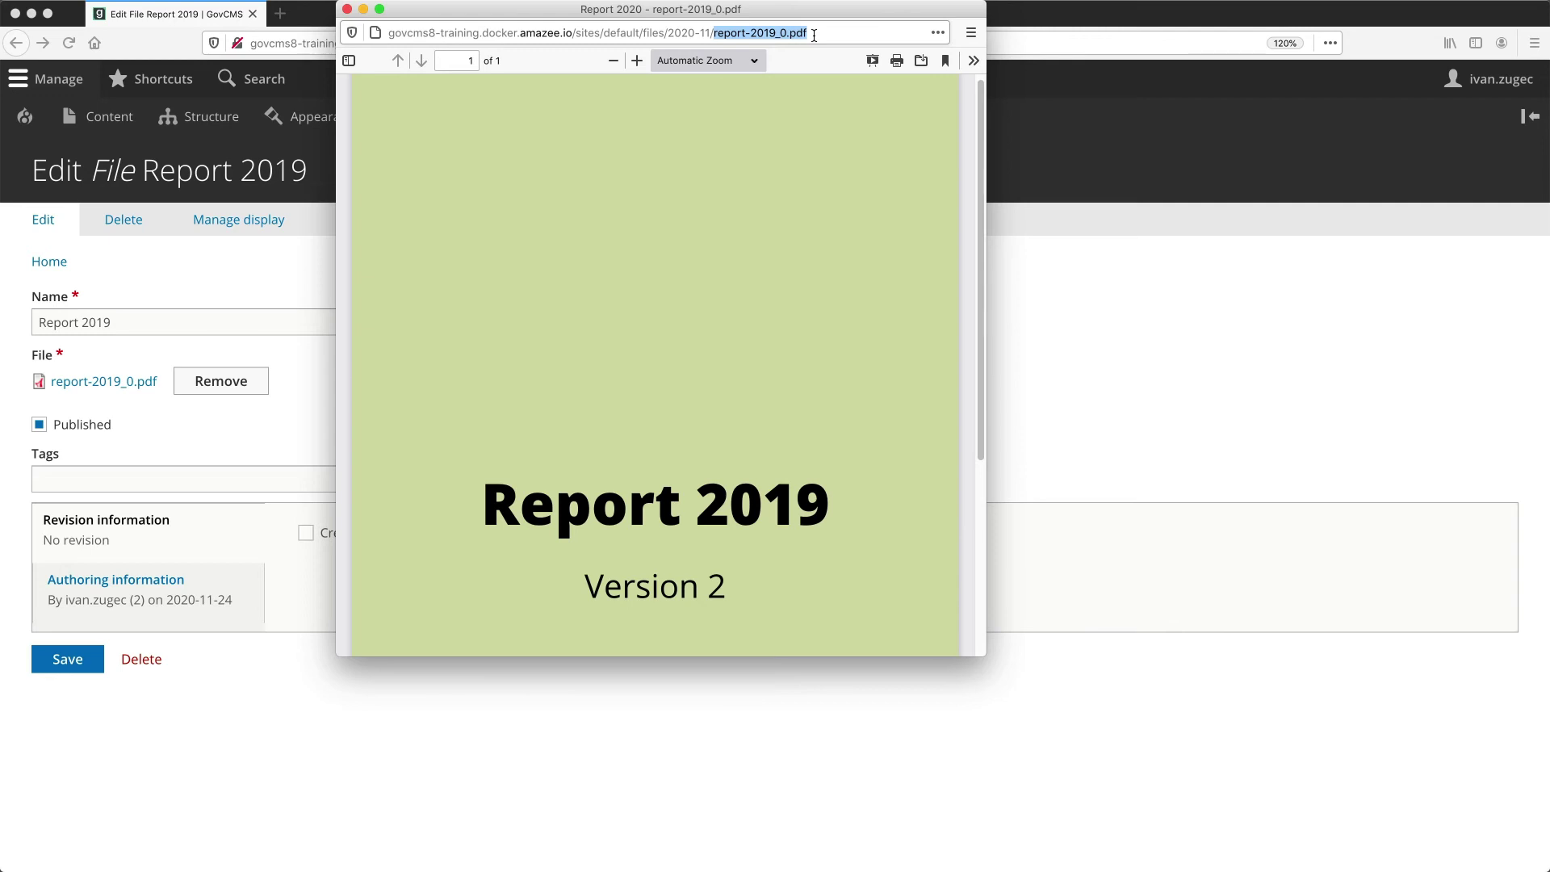
{"action": "left_click", "coordinate": [347, 9]}
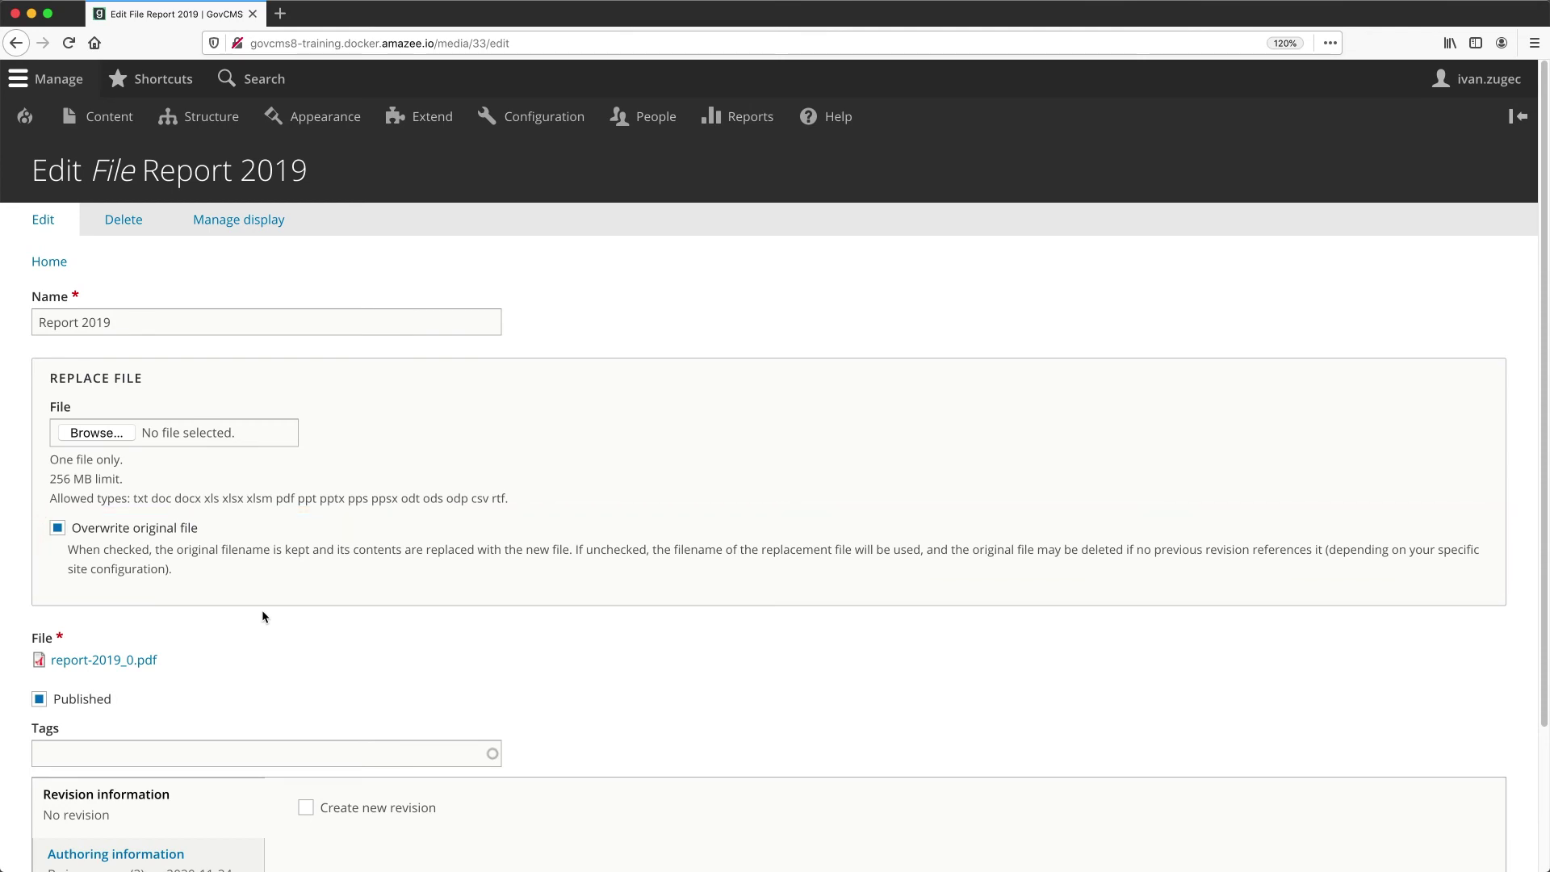
Step: Start a new File media item from the media library and name it "Report 2020"
{"action": "left_click", "coordinate": [113, 134]}
{"action": "left_click", "coordinate": [237, 228]}
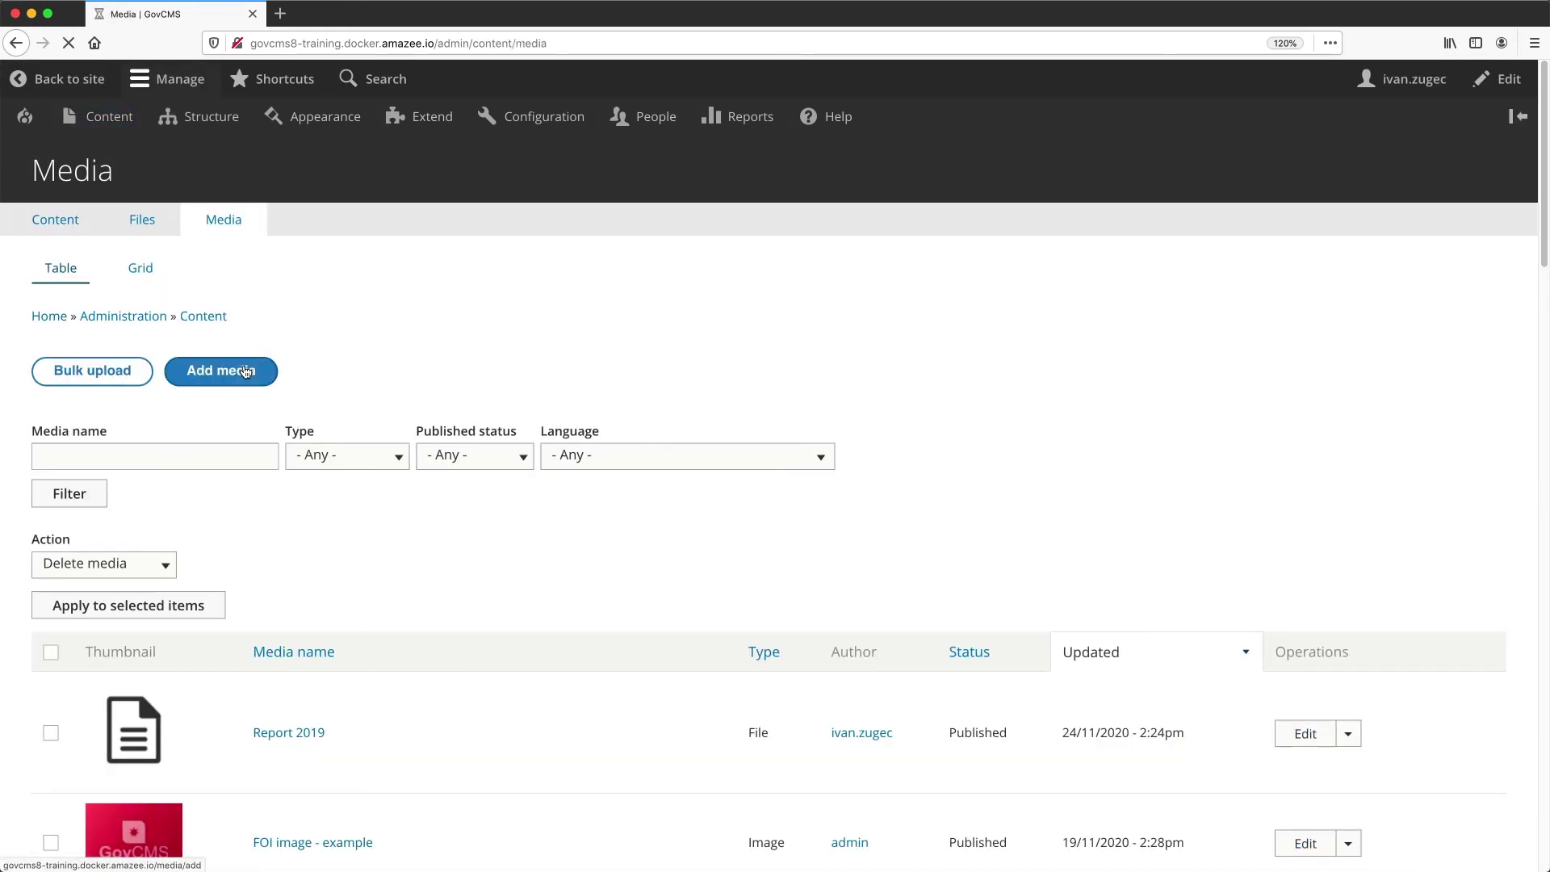
{"action": "left_click", "coordinate": [245, 371]}
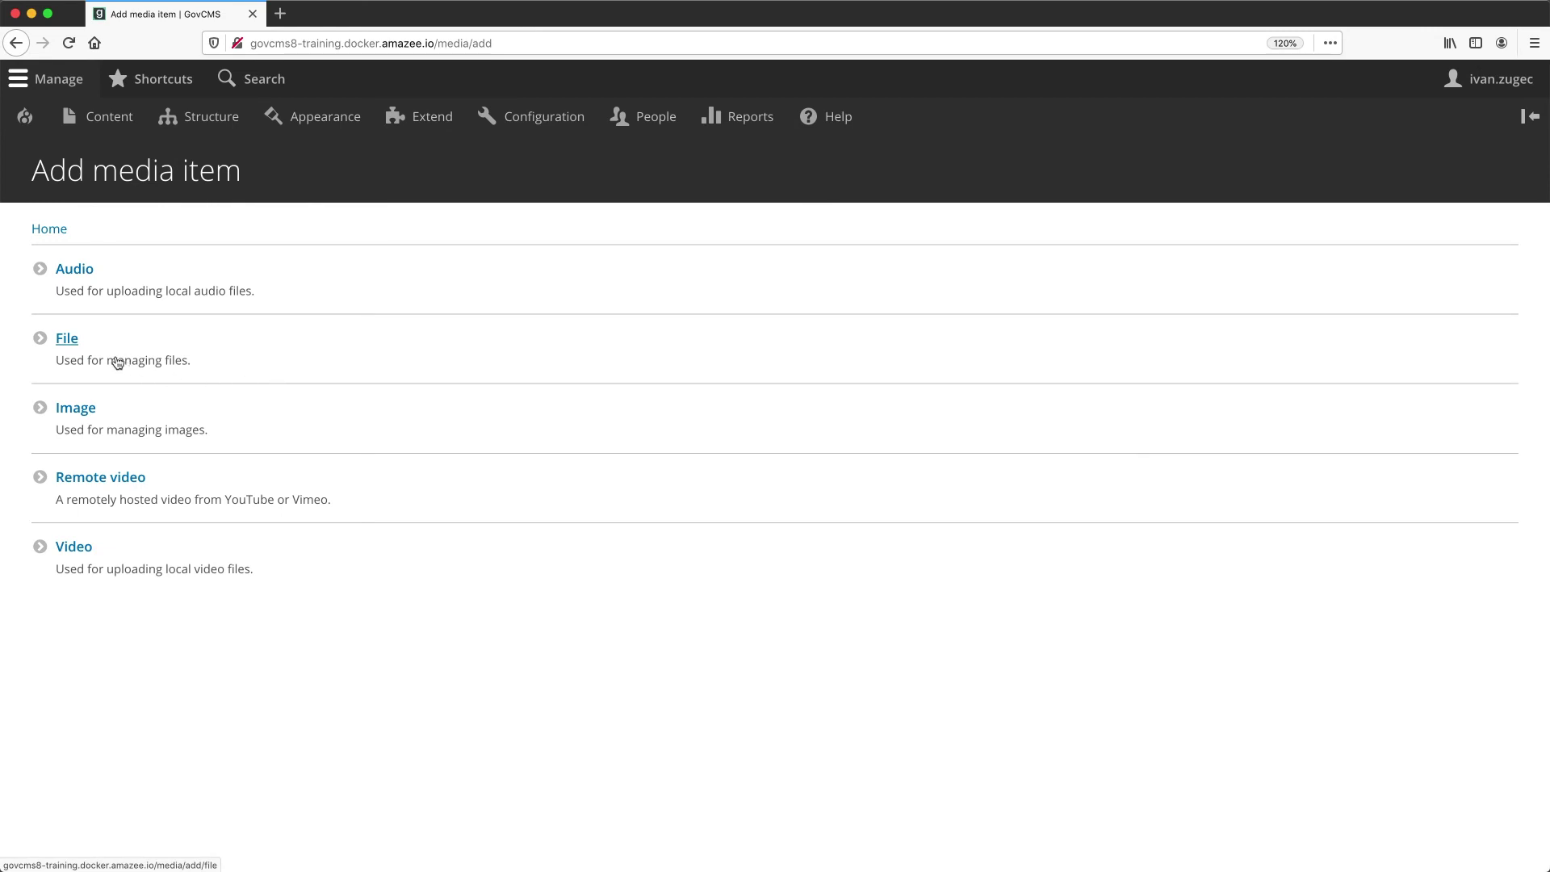
{"action": "left_click", "coordinate": [78, 340]}
{"action": "left_click", "coordinate": [168, 291]}
{"action": "type", "text": "Report 2020"}
Step: Upload report-2020.pdf from the report-2020-v1 folder to the new media item and save it
{"action": "left_click", "coordinate": [645, 374]}
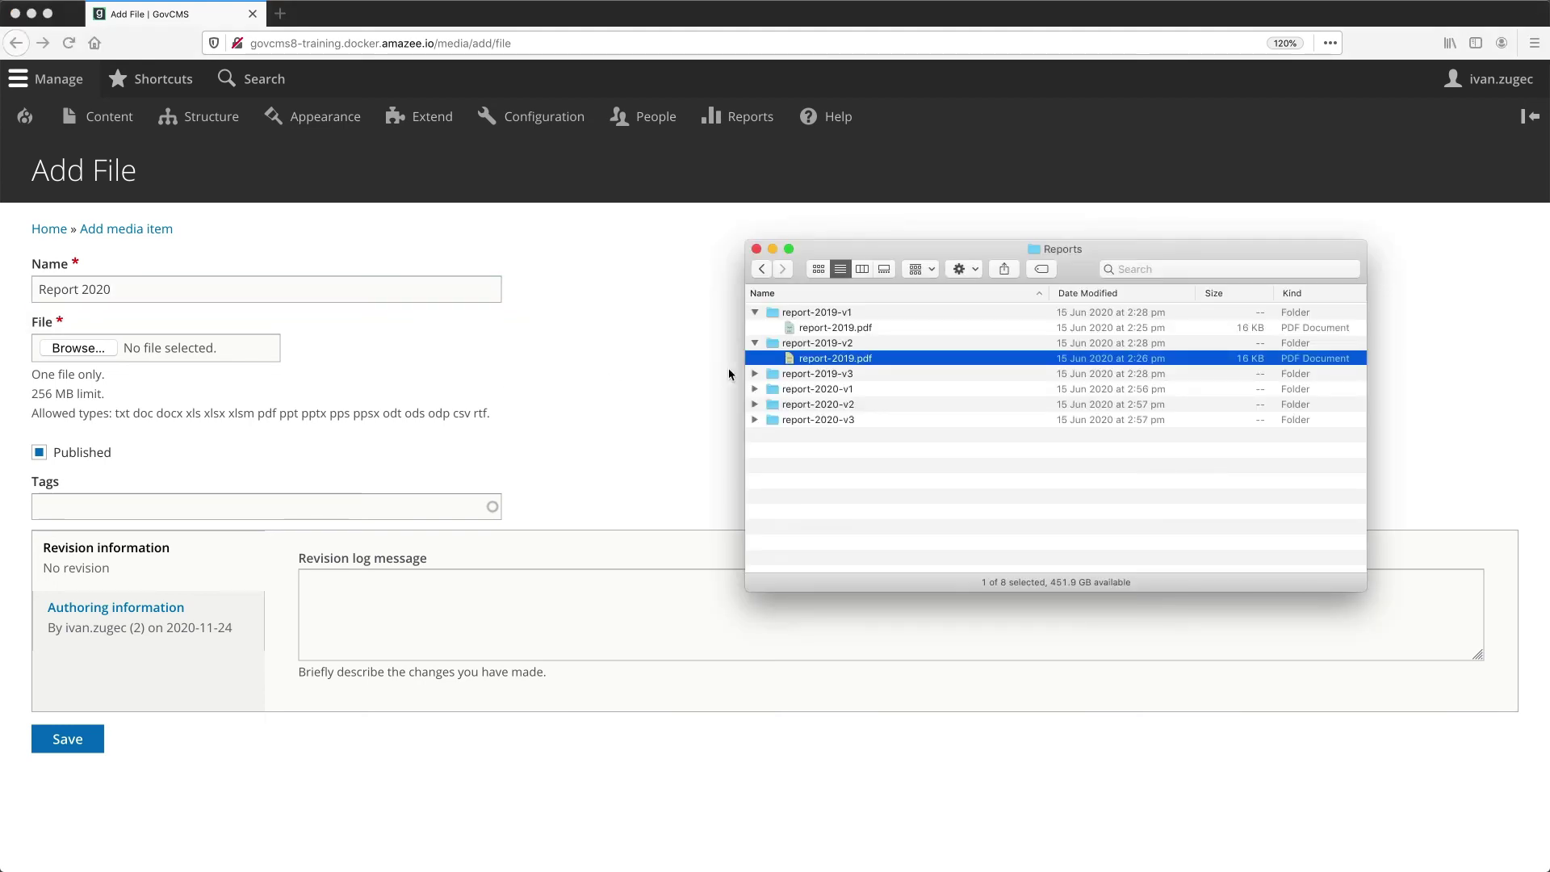
{"action": "left_click", "coordinate": [754, 312]}
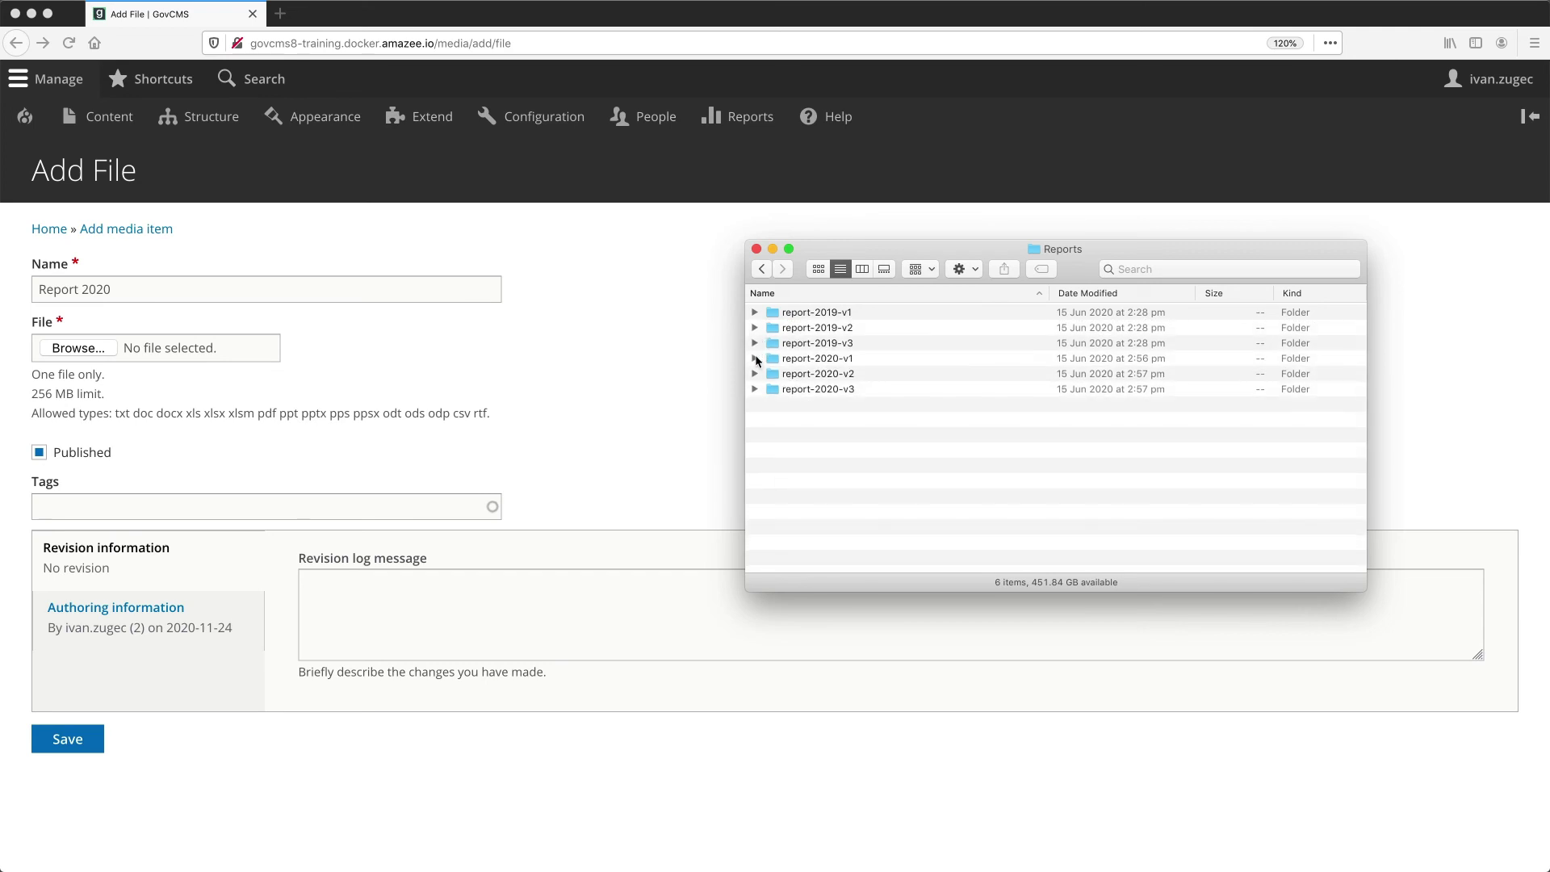
{"action": "left_click", "coordinate": [755, 358]}
{"action": "left_click", "coordinate": [822, 375]}
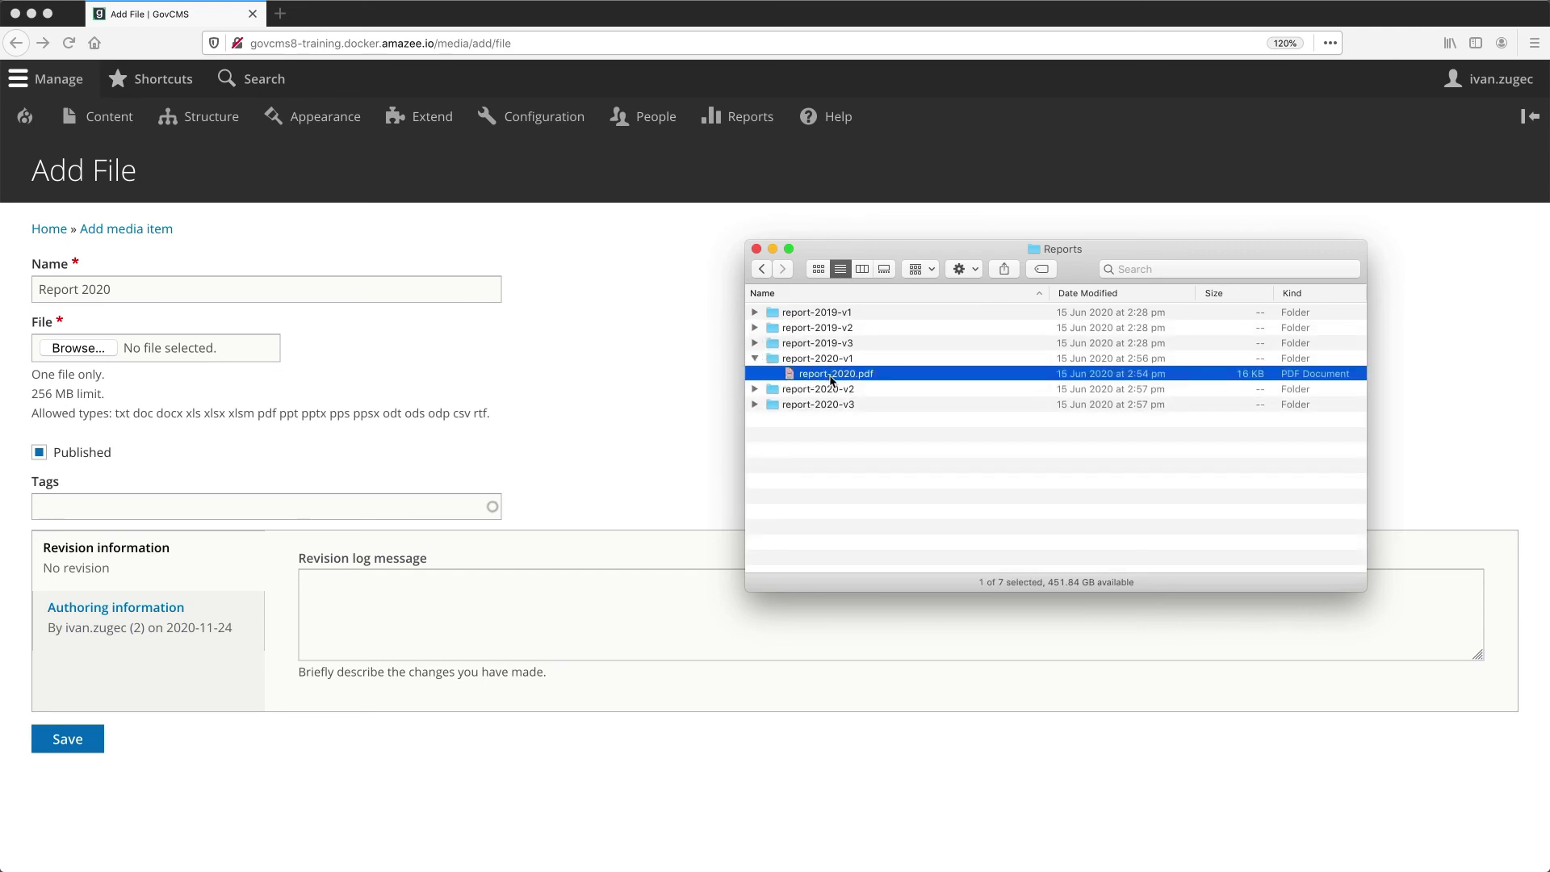
{"action": "left_click_drag", "start_coordinate": [848, 380], "coordinate": [103, 347]}
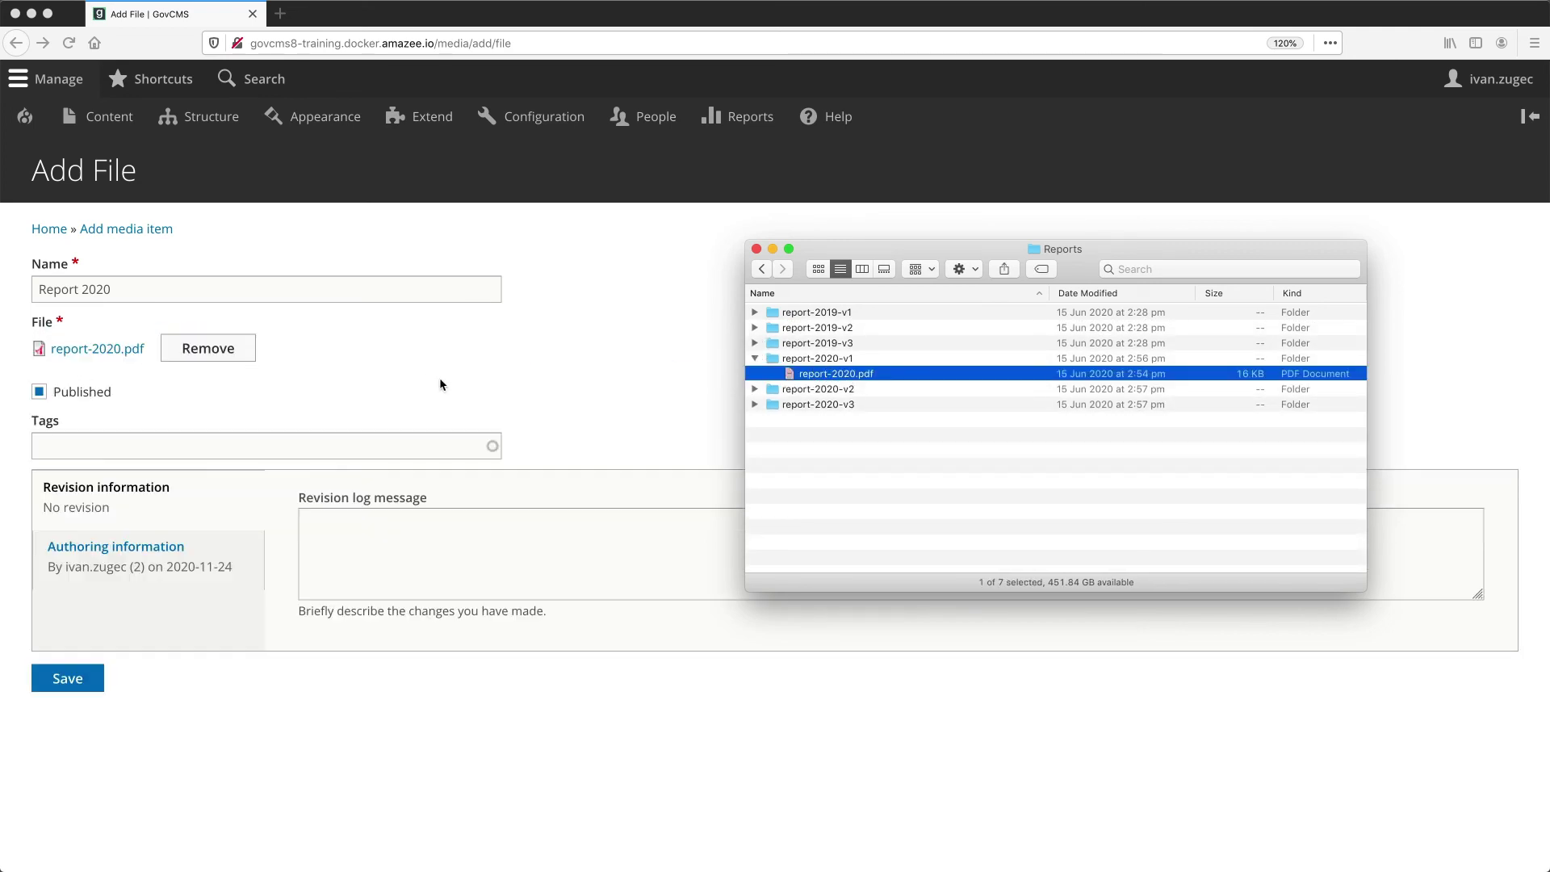
{"action": "left_click", "coordinate": [440, 376]}
{"action": "left_click", "coordinate": [82, 685]}
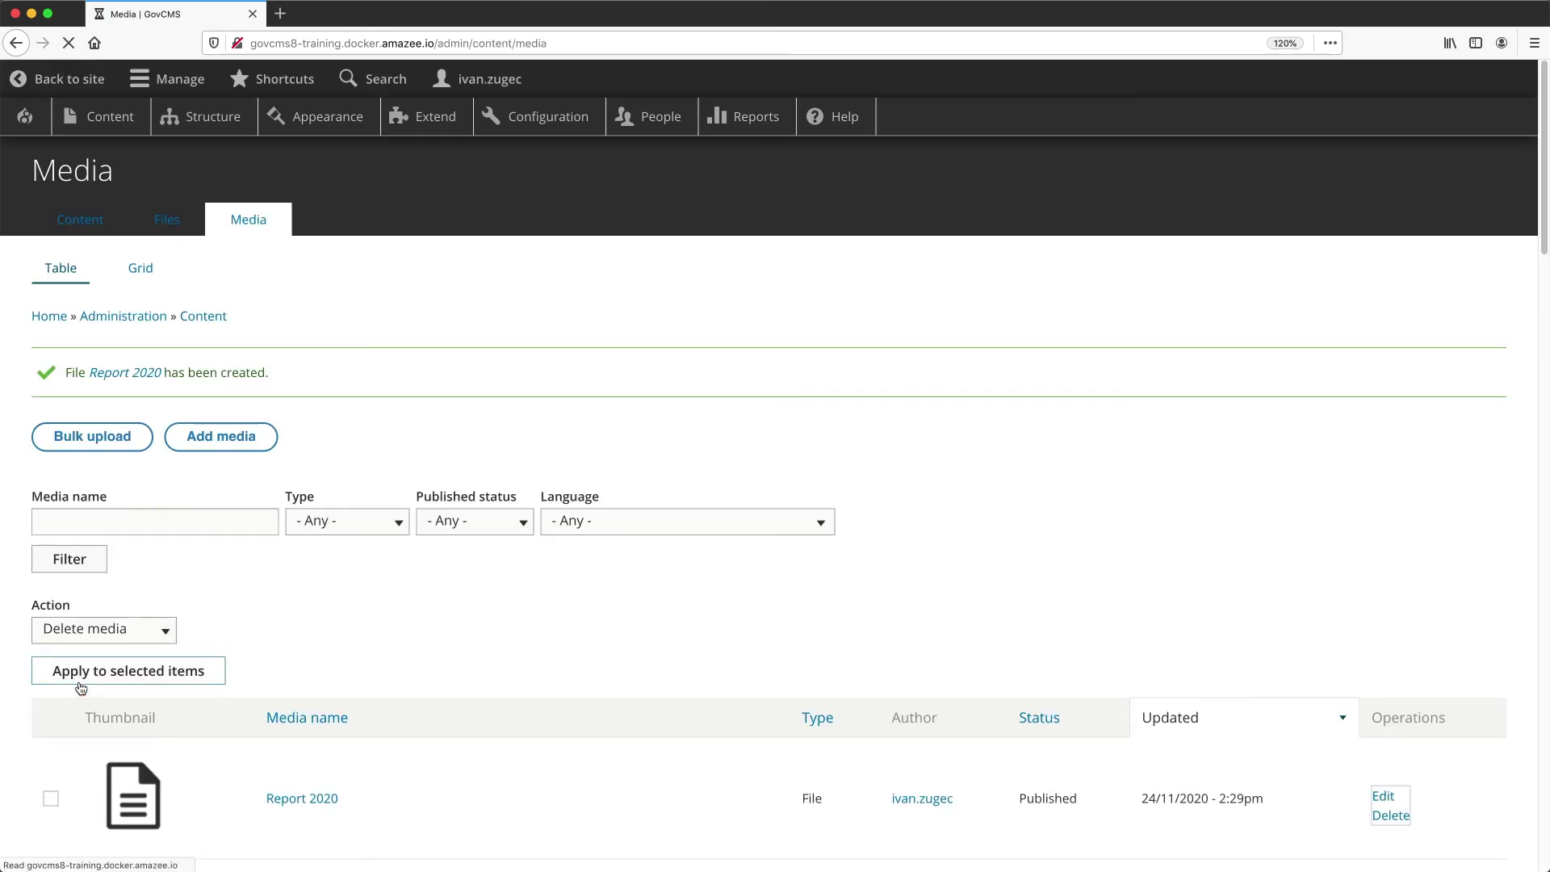
Step: Open the "Report 2020" media item and view its attached PDF in an enlarged window to check the version and file name
{"action": "scroll", "coordinate": [373, 575], "scroll_direction": "down", "scroll_amount": 3}
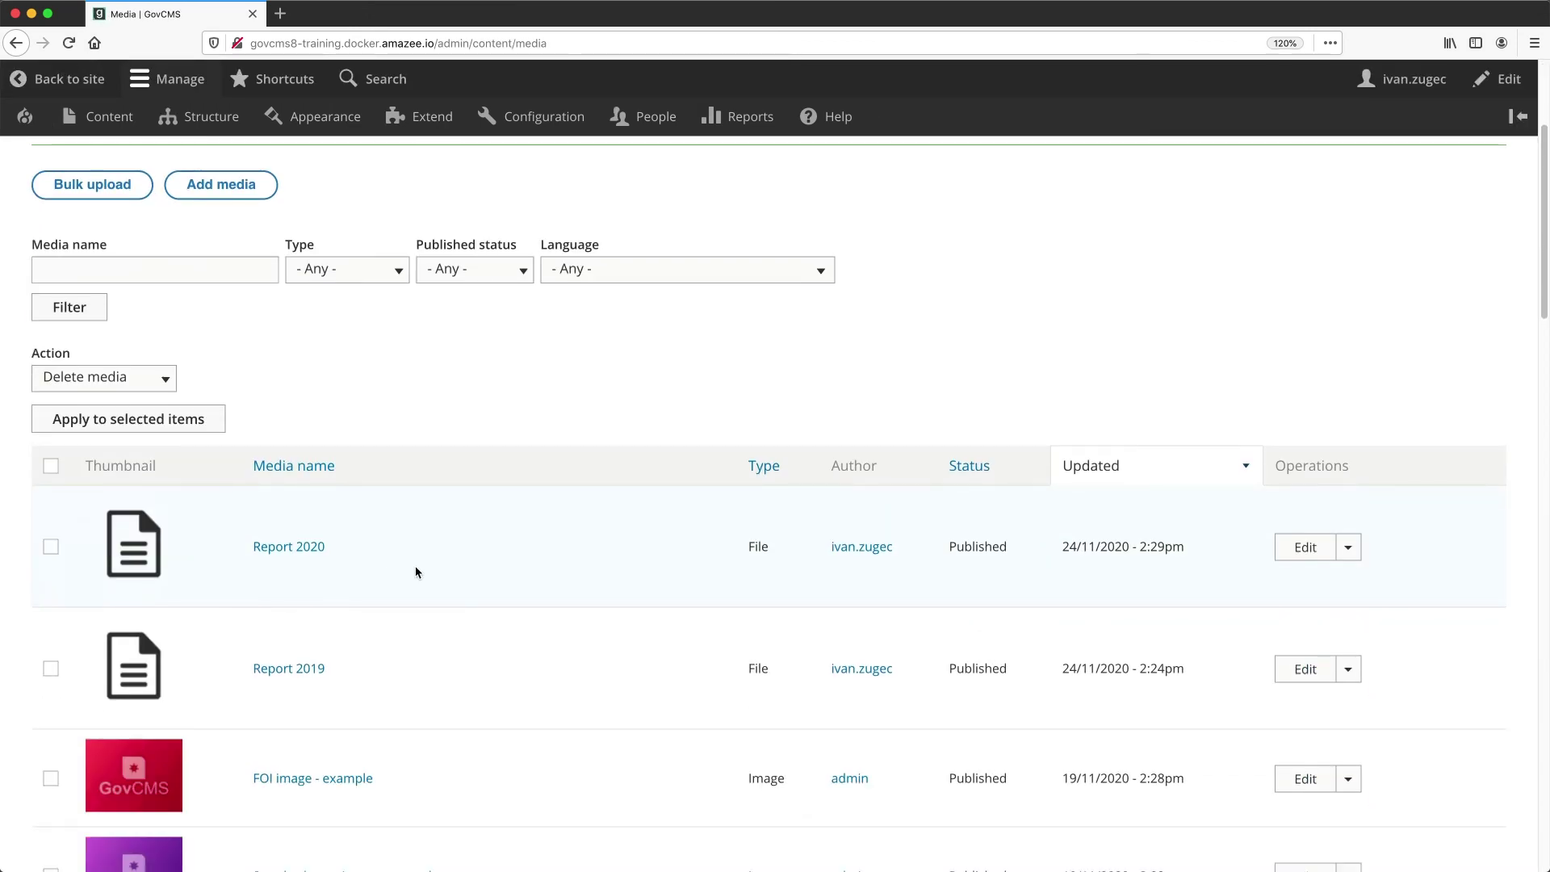
{"action": "left_click", "coordinate": [287, 548]}
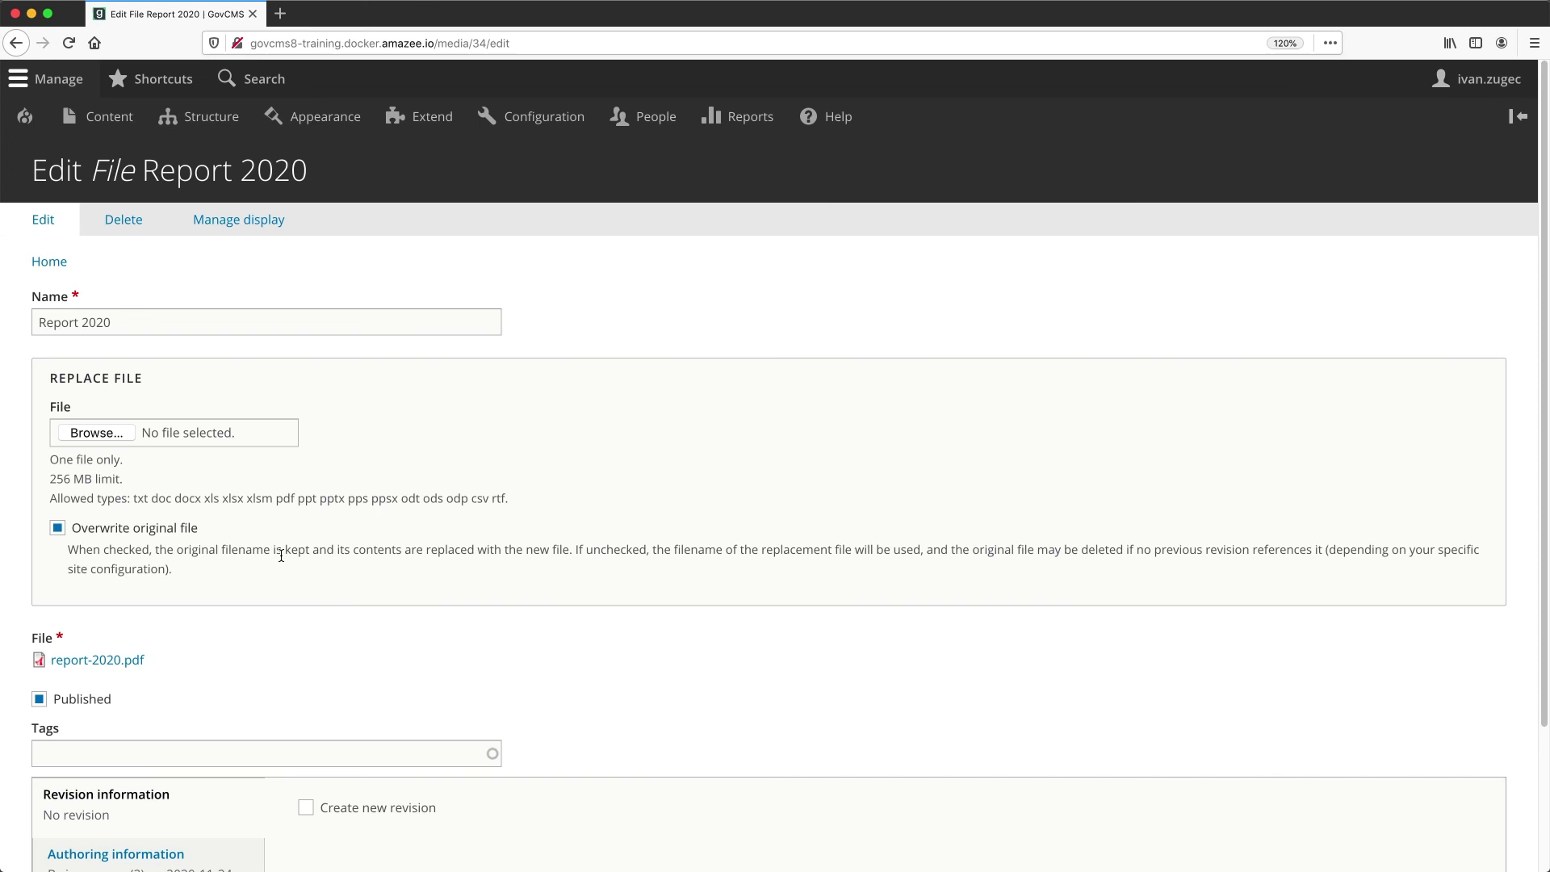
{"action": "left_click", "coordinate": [96, 662]}
{"action": "left_click_drag", "start_coordinate": [817, 575], "coordinate": [985, 689]}
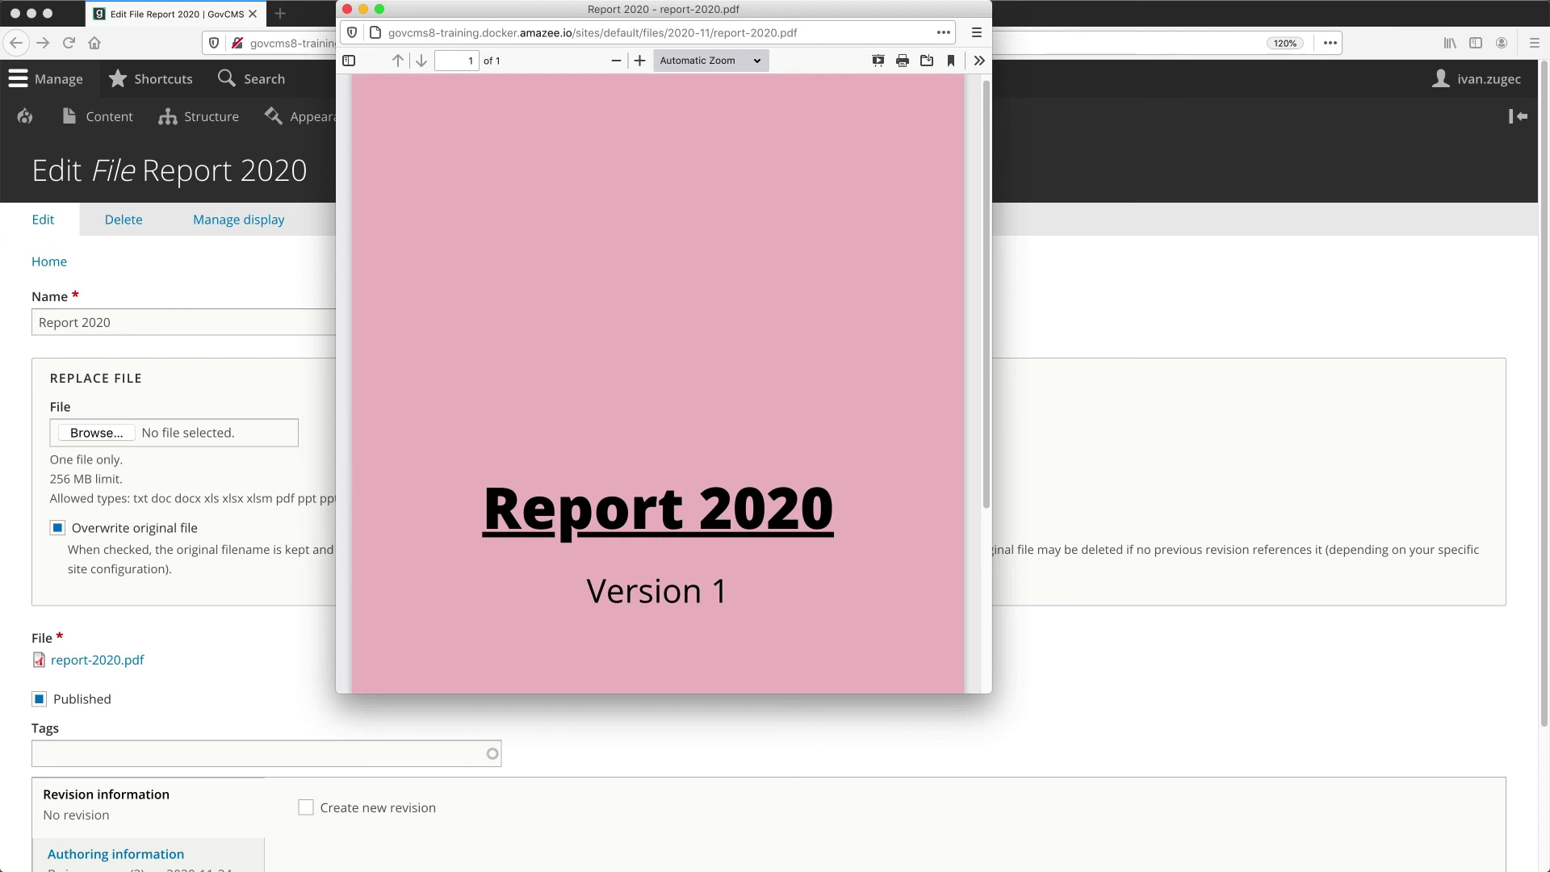
{"action": "left_click", "coordinate": [348, 9]}
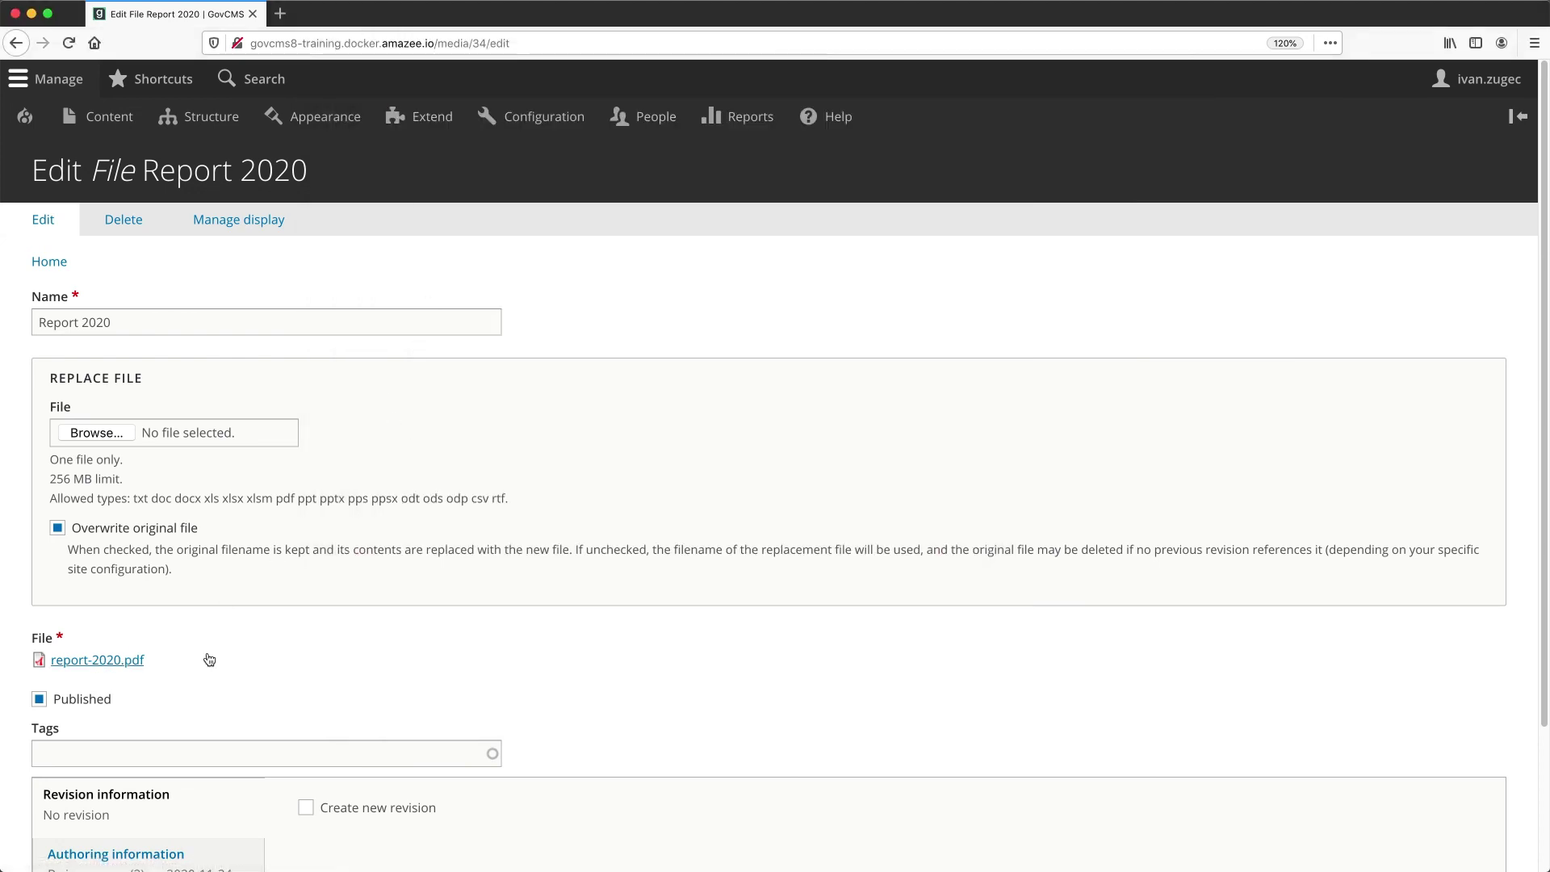
Step: Replace the "Report 2020" file with report-2020.pdf from the report-2020-v2 folder, keeping the original file overwrite enabled, and save
{"action": "key", "text": "super+Tab"}
{"action": "left_click", "coordinate": [755, 389]}
{"action": "left_click_drag", "start_coordinate": [811, 406], "coordinate": [118, 440]}
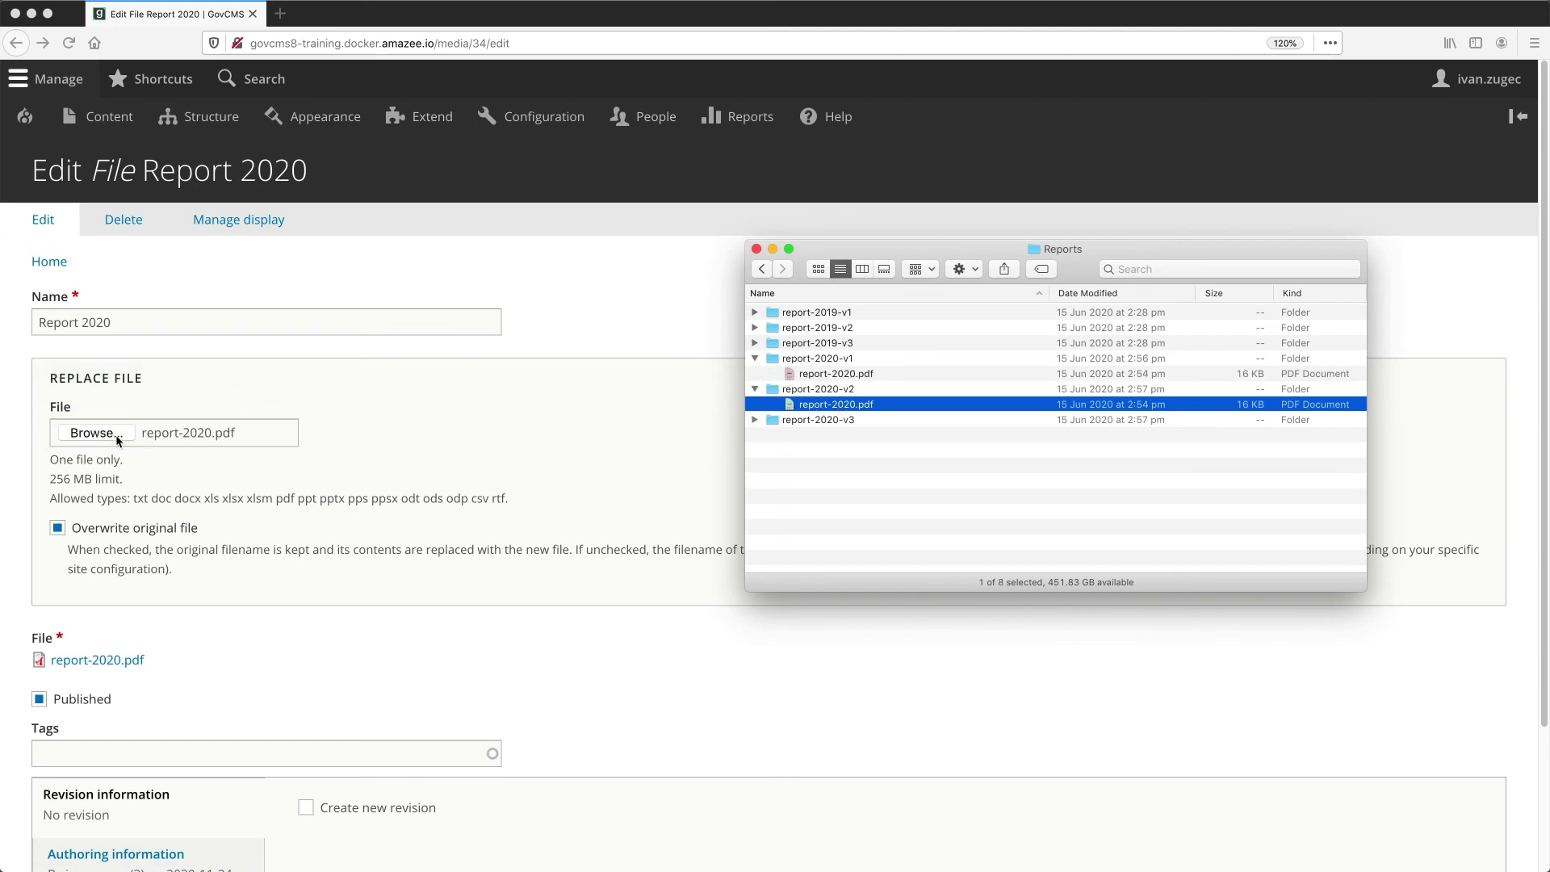
{"action": "left_click", "coordinate": [255, 603]}
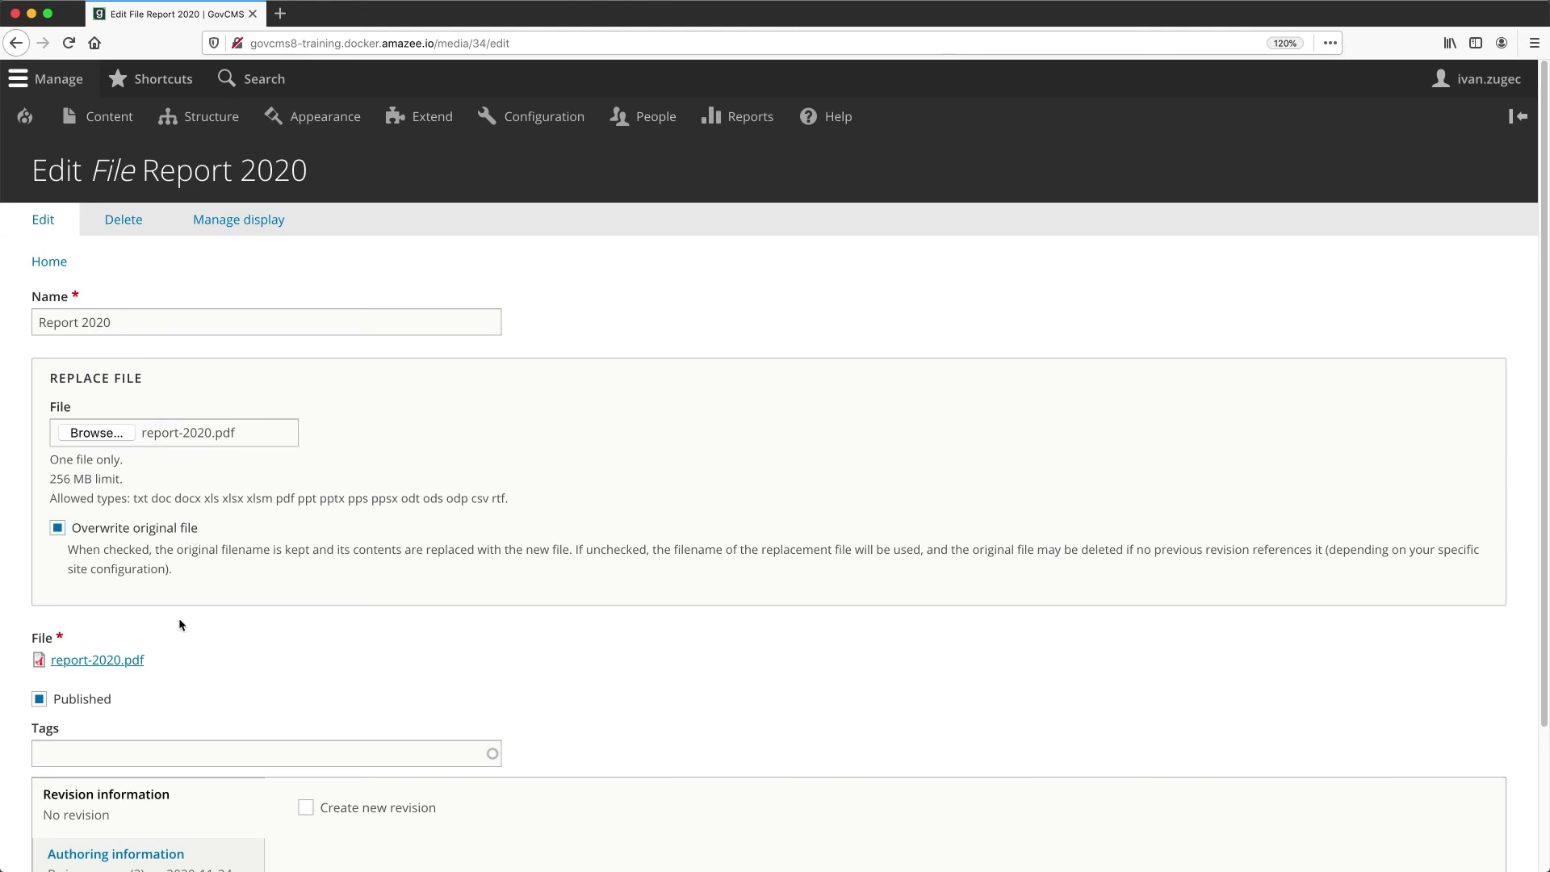
{"action": "scroll", "coordinate": [177, 622], "scroll_direction": "down", "scroll_amount": 4}
{"action": "left_click", "coordinate": [86, 768]}
Step: Reopen the "Report 2020" media item, view and reload its attached PDF, and examine the version and file name in the address
{"action": "scroll", "coordinate": [376, 481], "scroll_direction": "down", "scroll_amount": 3}
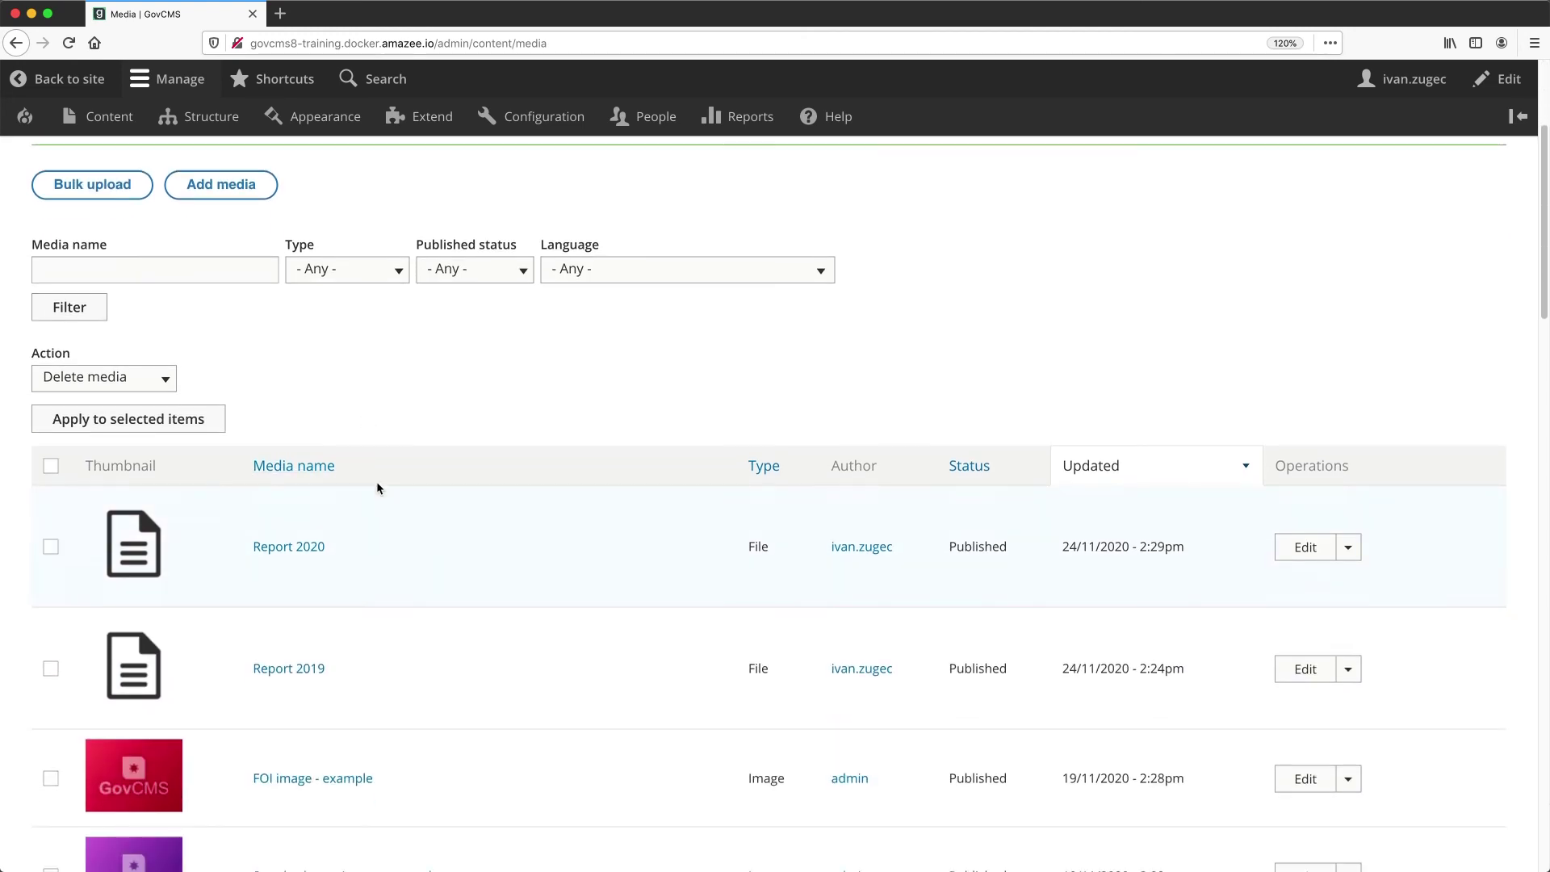
{"action": "left_click", "coordinate": [273, 547]}
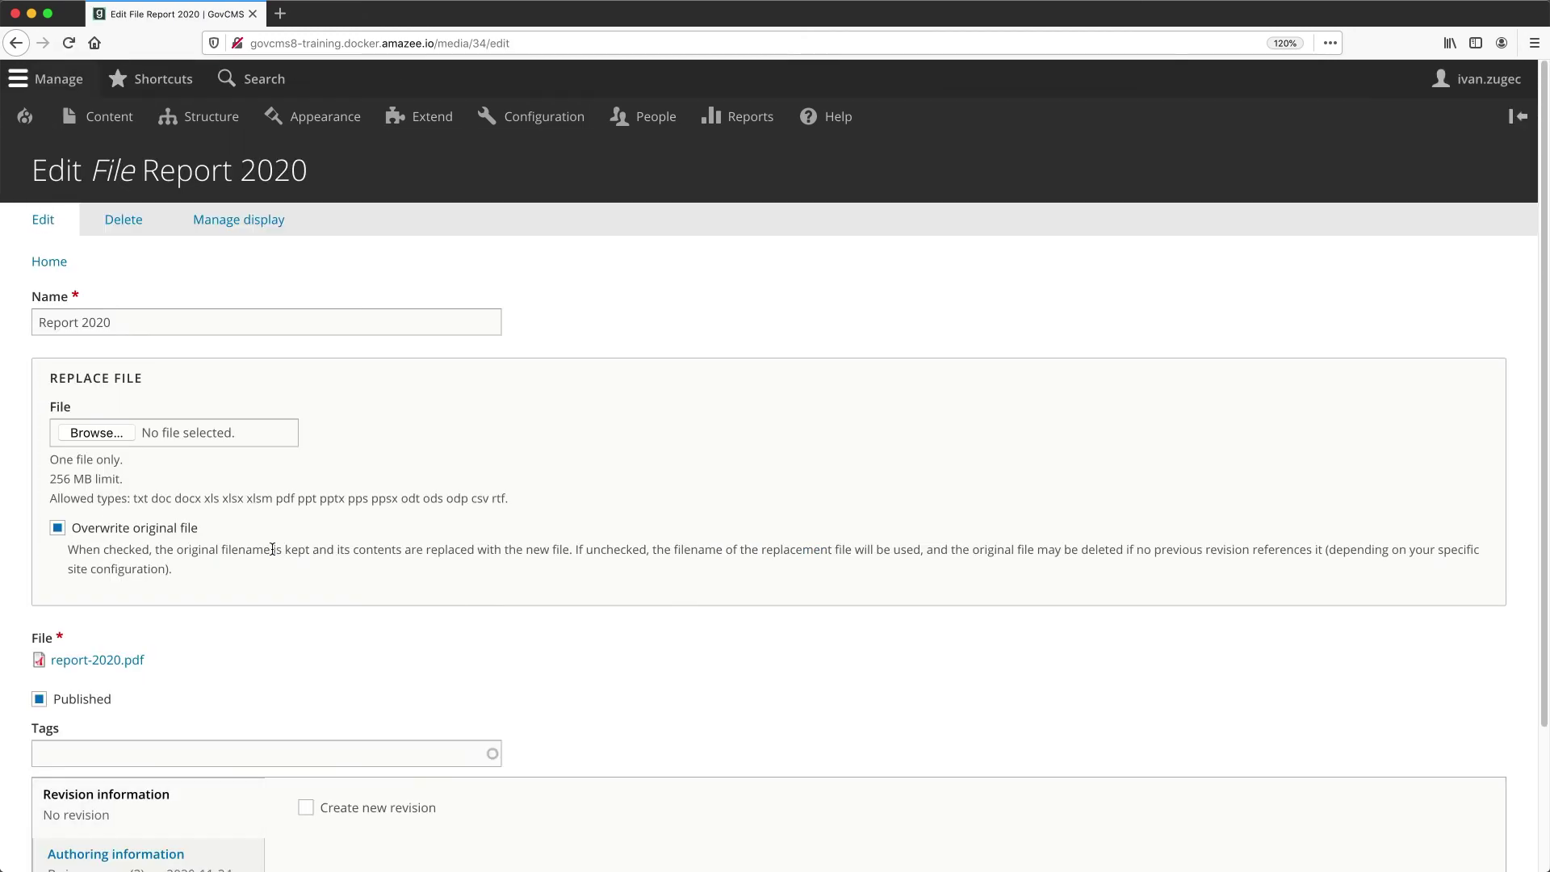
{"action": "left_click", "coordinate": [103, 664]}
{"action": "left_click_drag", "start_coordinate": [911, 572], "coordinate": [1023, 675]}
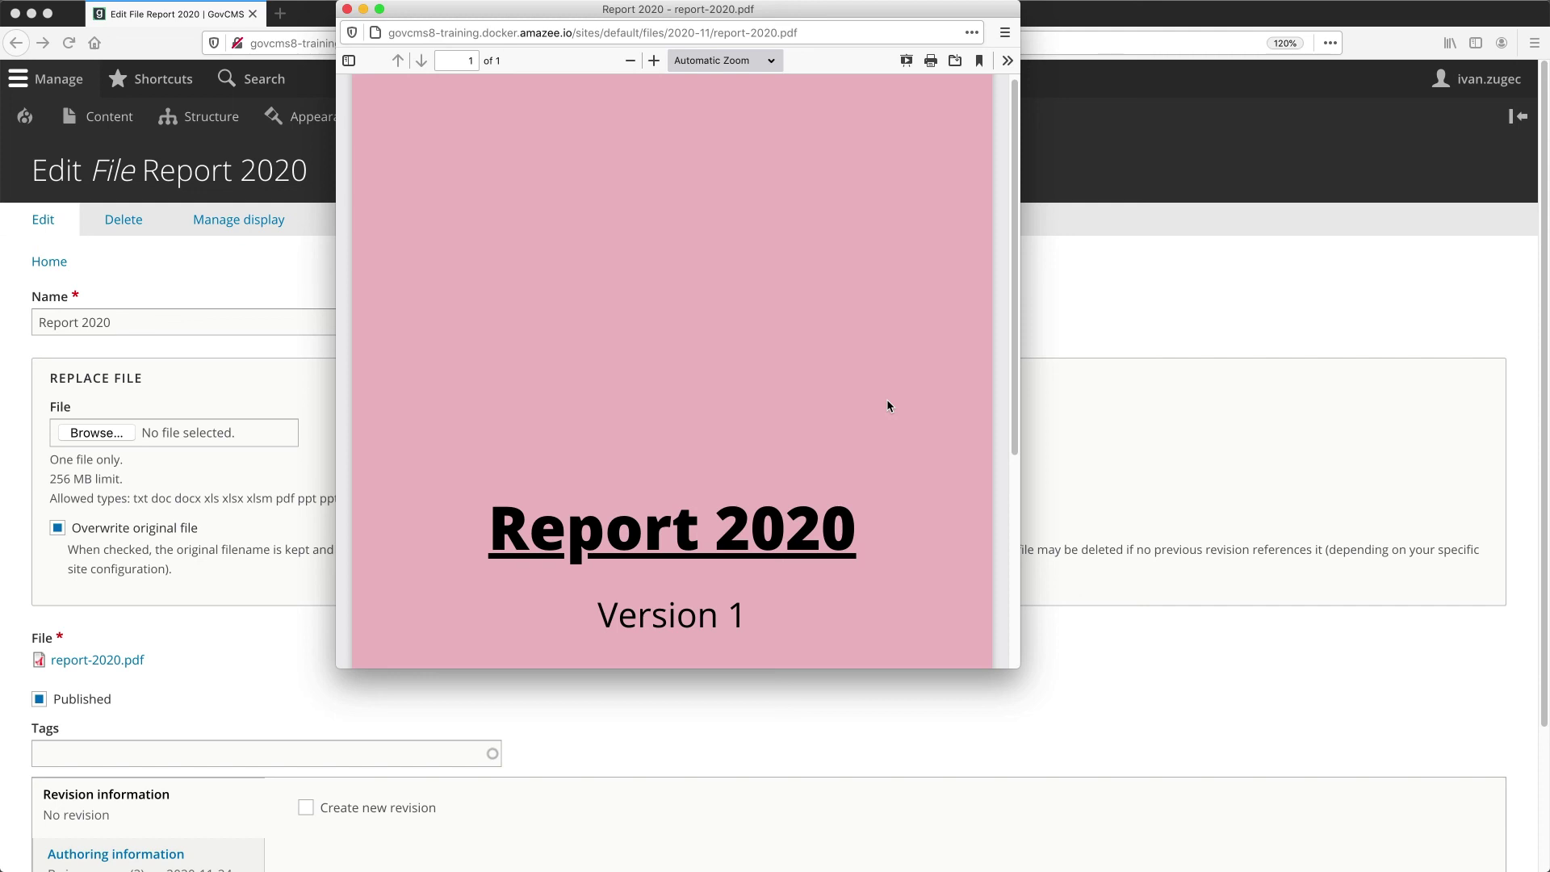
{"action": "key", "text": "super+r"}
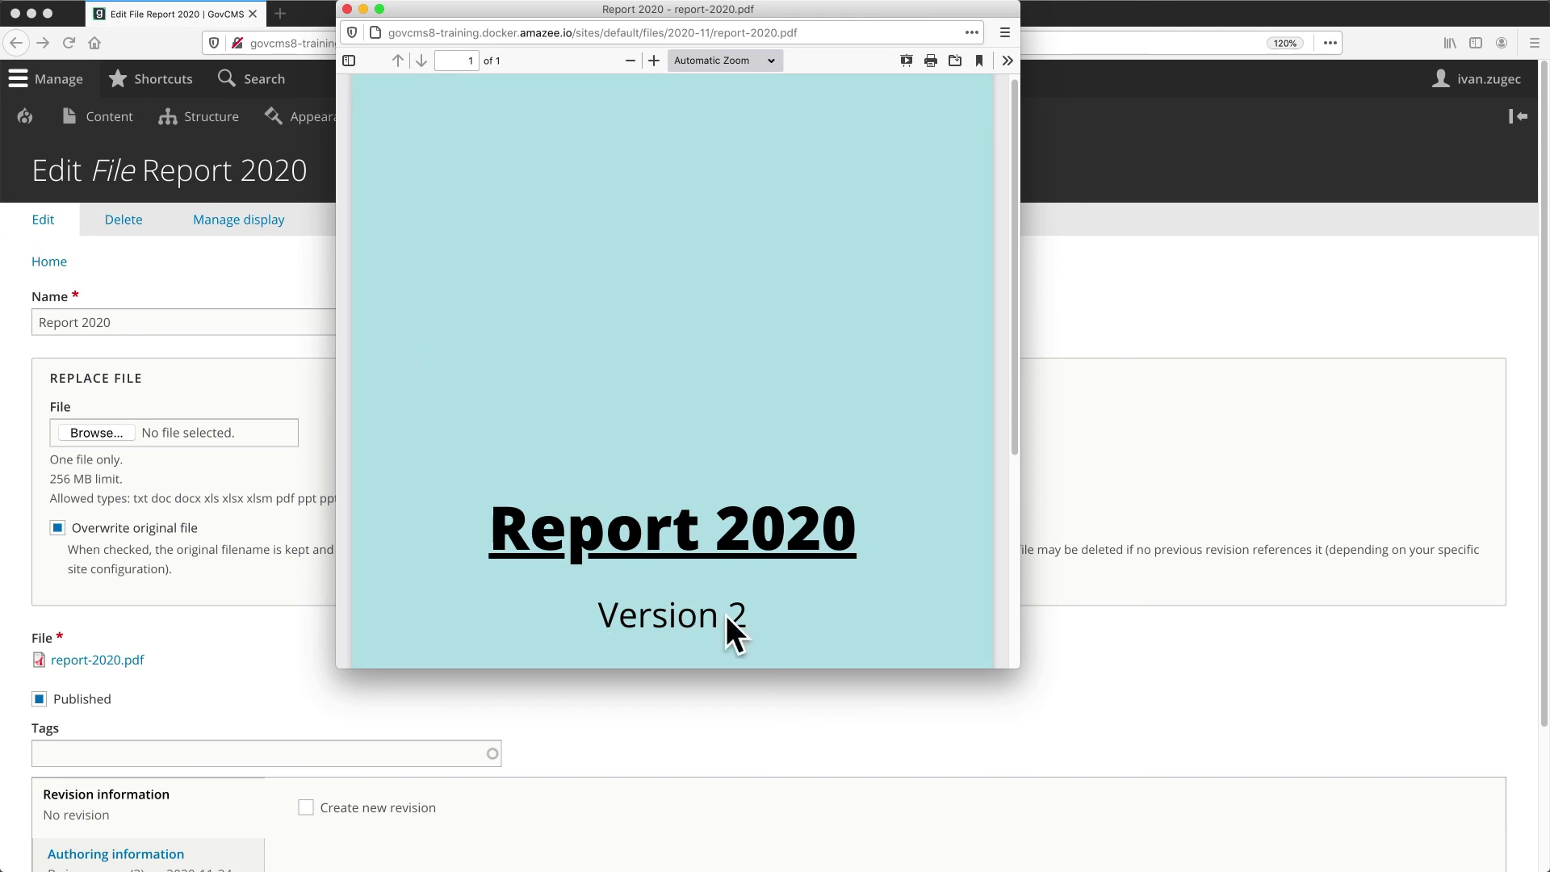
{"action": "left_click_drag", "start_coordinate": [816, 33], "coordinate": [713, 33]}
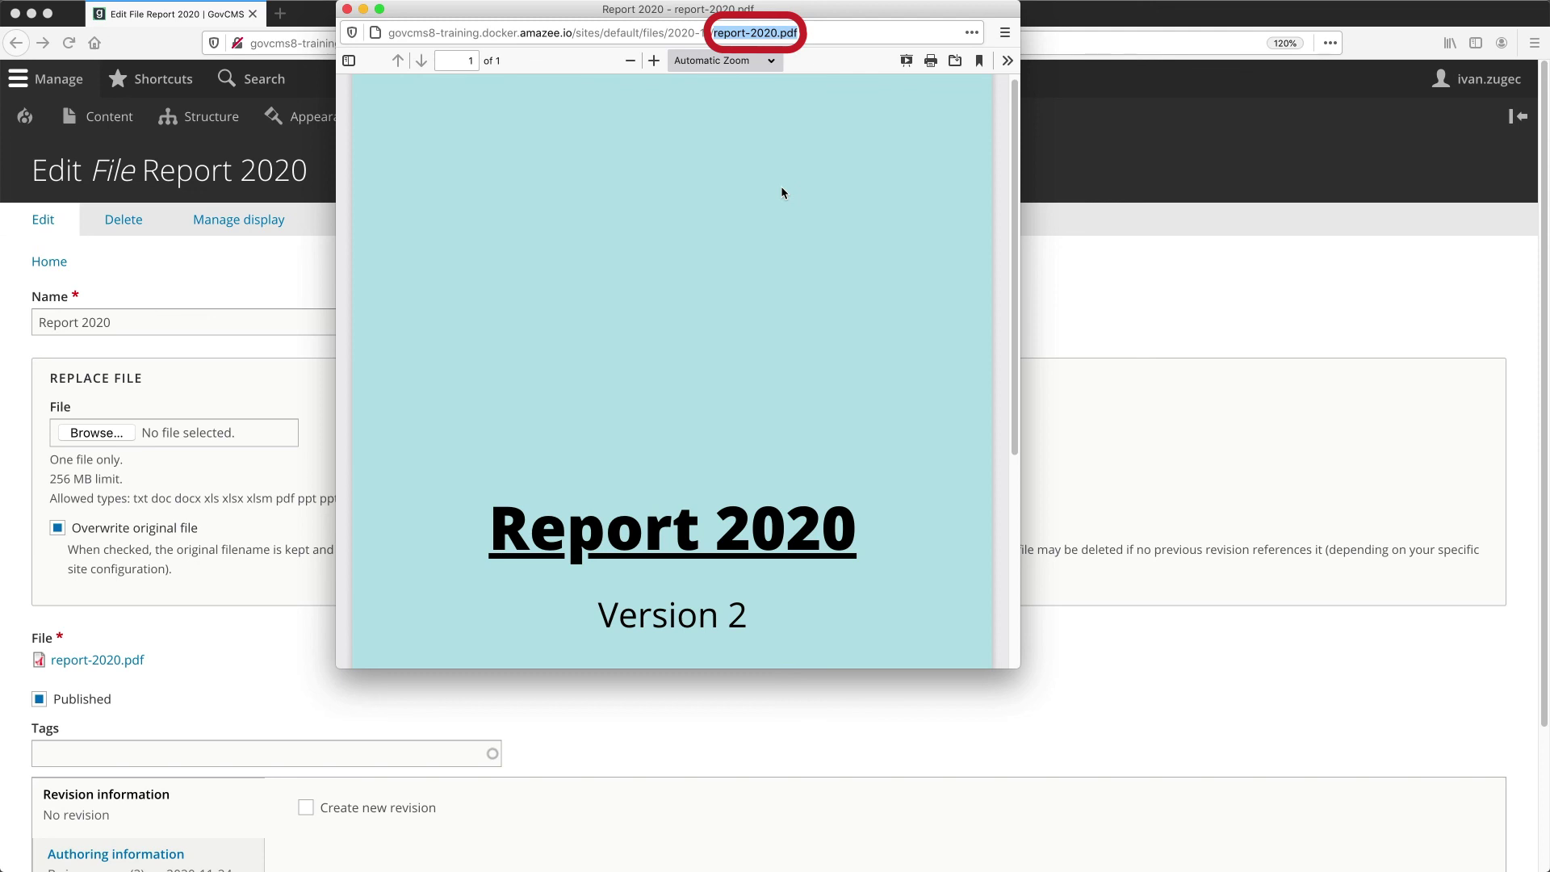
{"action": "left_click", "coordinate": [347, 9]}
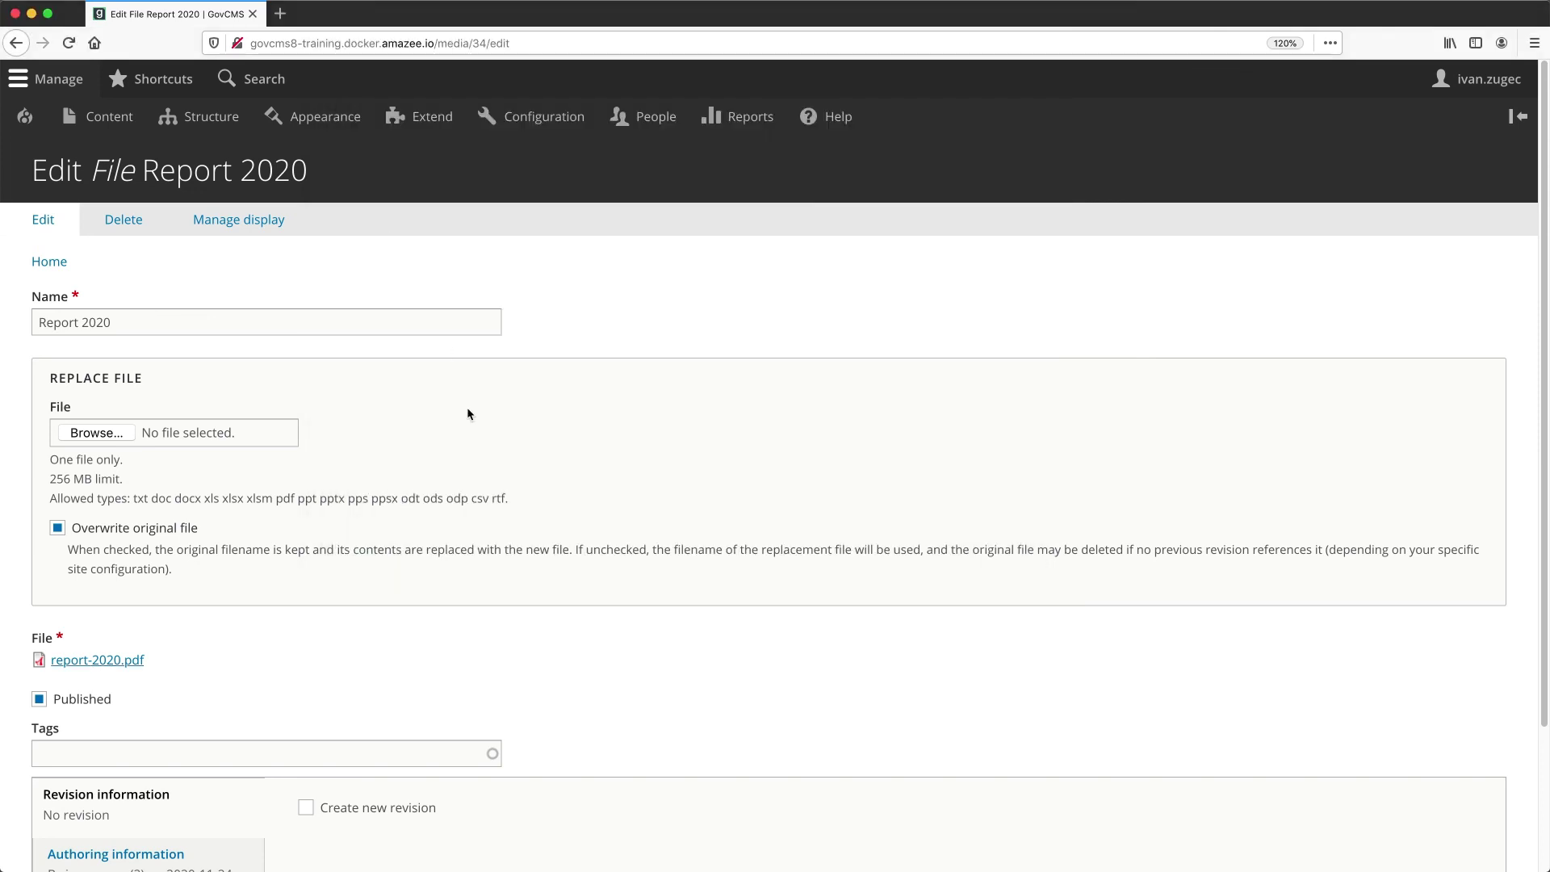